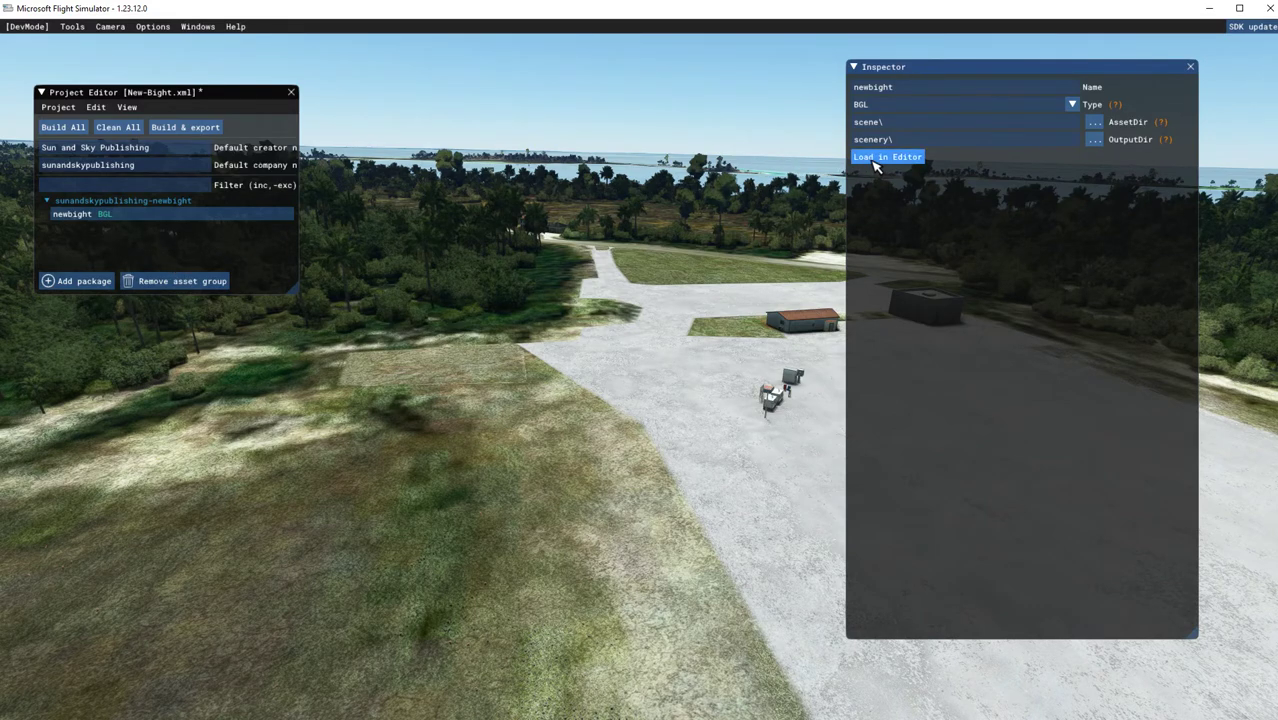
# - Load the newbight asset group in the editor, close the Material Editor, and rearrange the Inspector and Scenery Editor
pyautogui.click(875, 167)
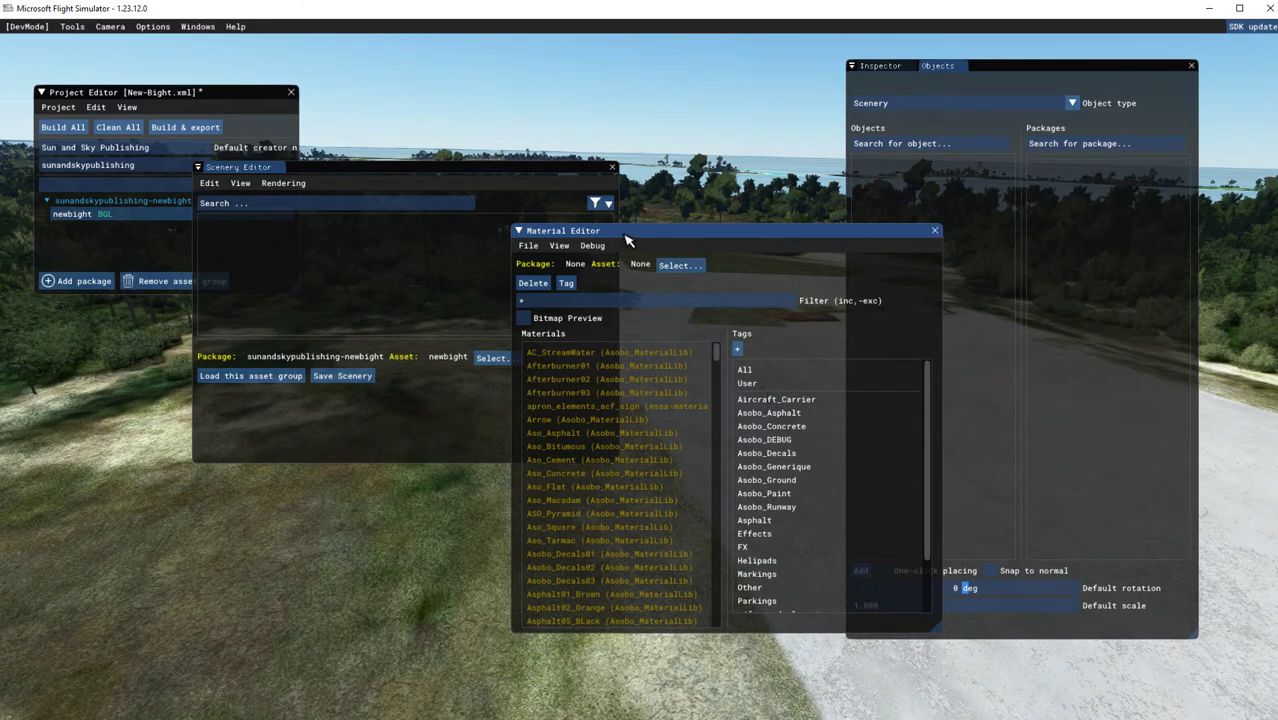
pyautogui.moveTo(628, 241); pyautogui.dragTo(506, 241)
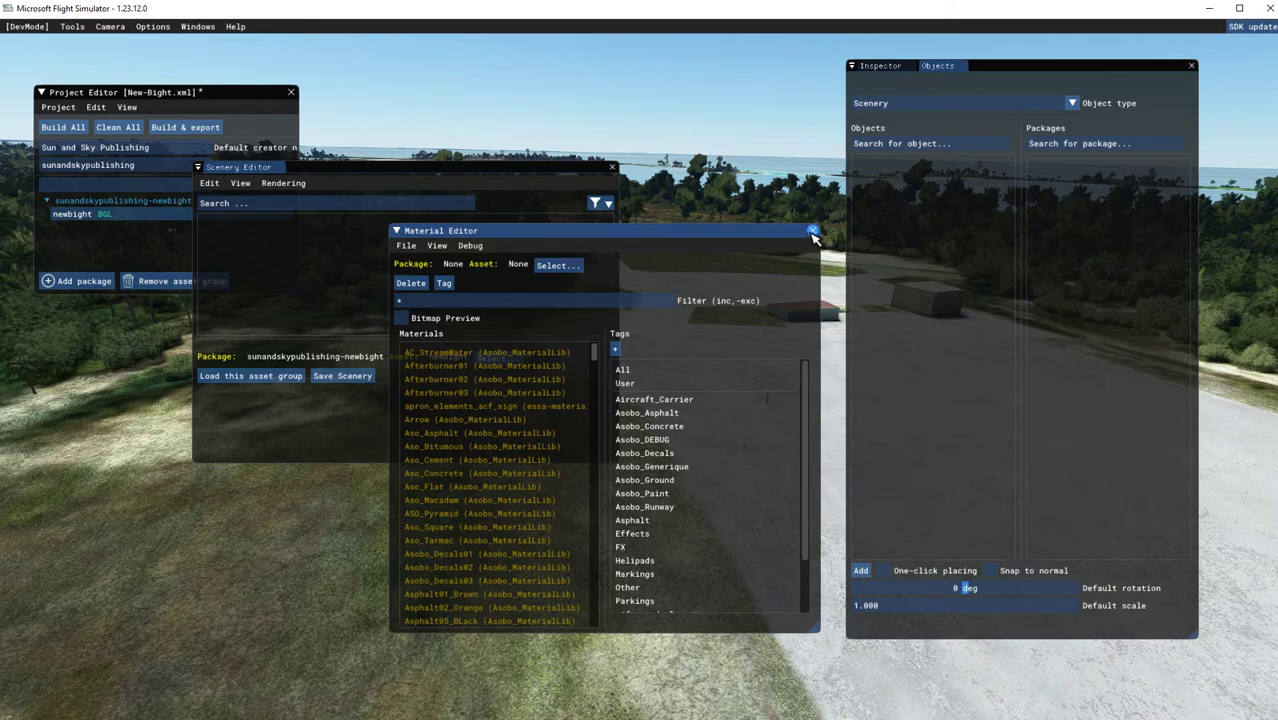
pyautogui.click(812, 232)
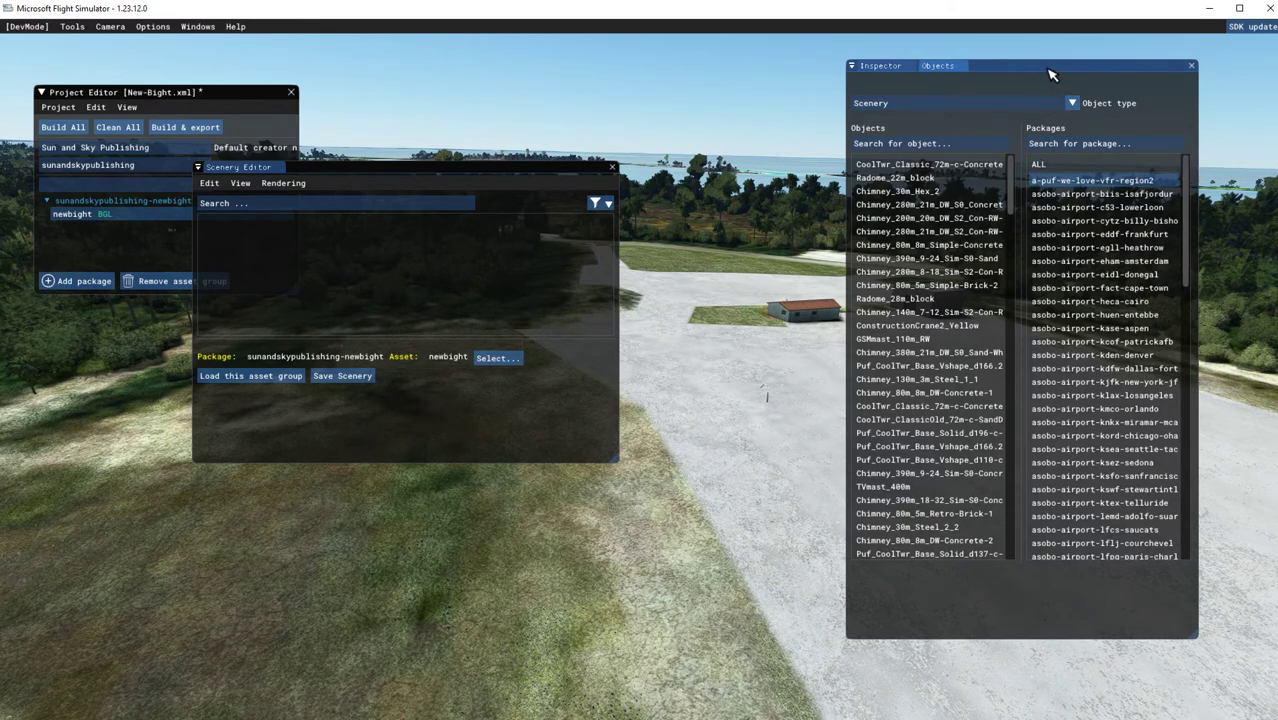
pyautogui.moveTo(1040, 77); pyautogui.dragTo(1027, 80)
pyautogui.moveTo(479, 183); pyautogui.dragTo(348, 340)
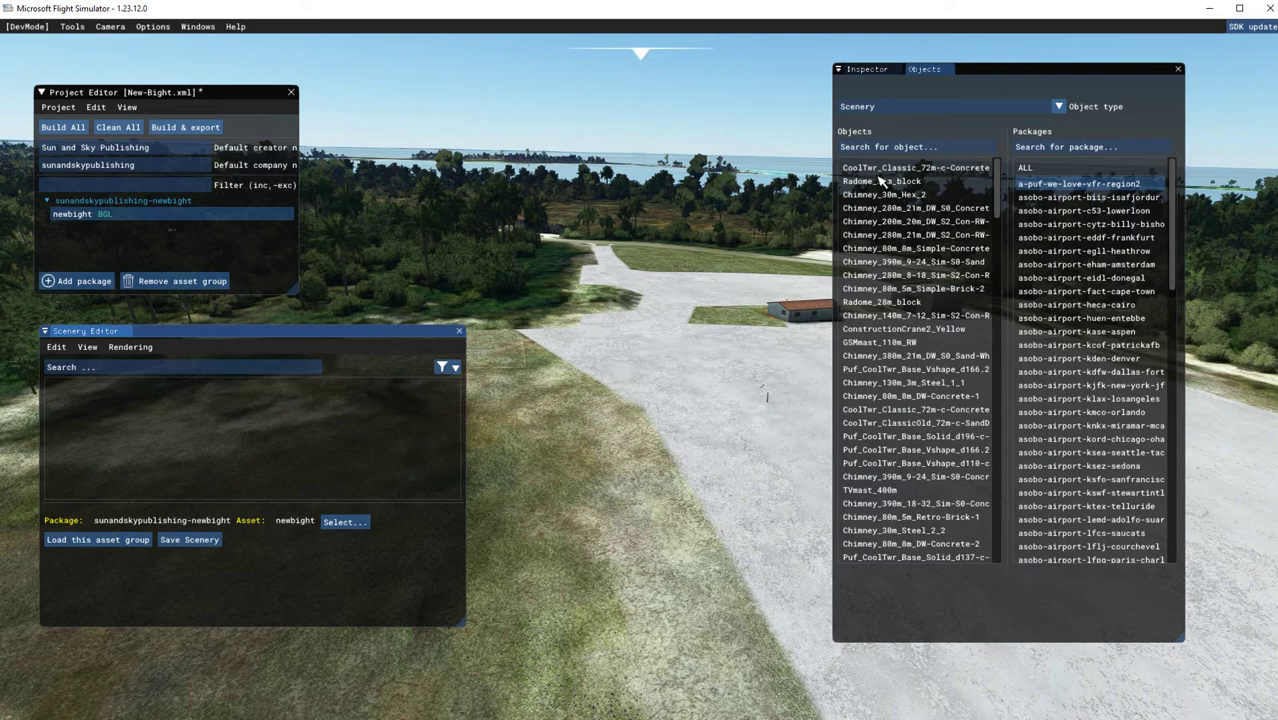
# - Include objects from ALL packages and scroll through the Objects list
pyautogui.click(1035, 167)
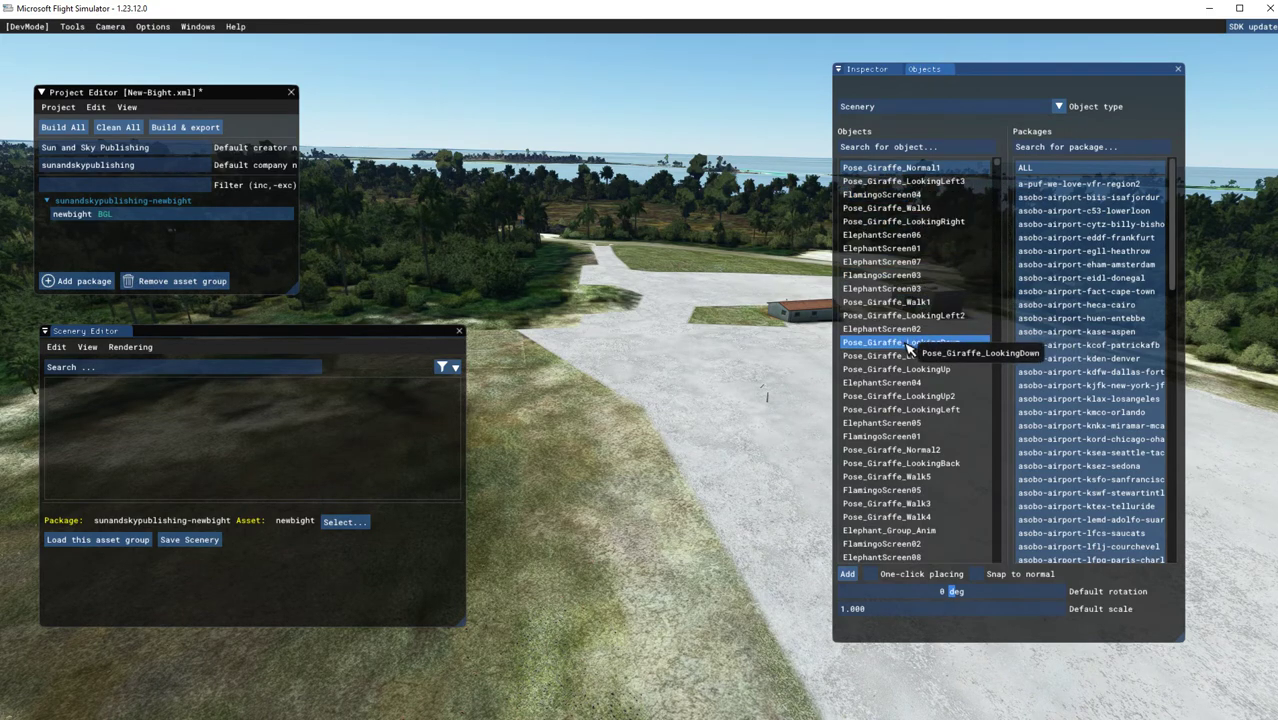
pyautogui.scroll(-2, 905, 430)
pyautogui.scroll(-5, 905, 430)
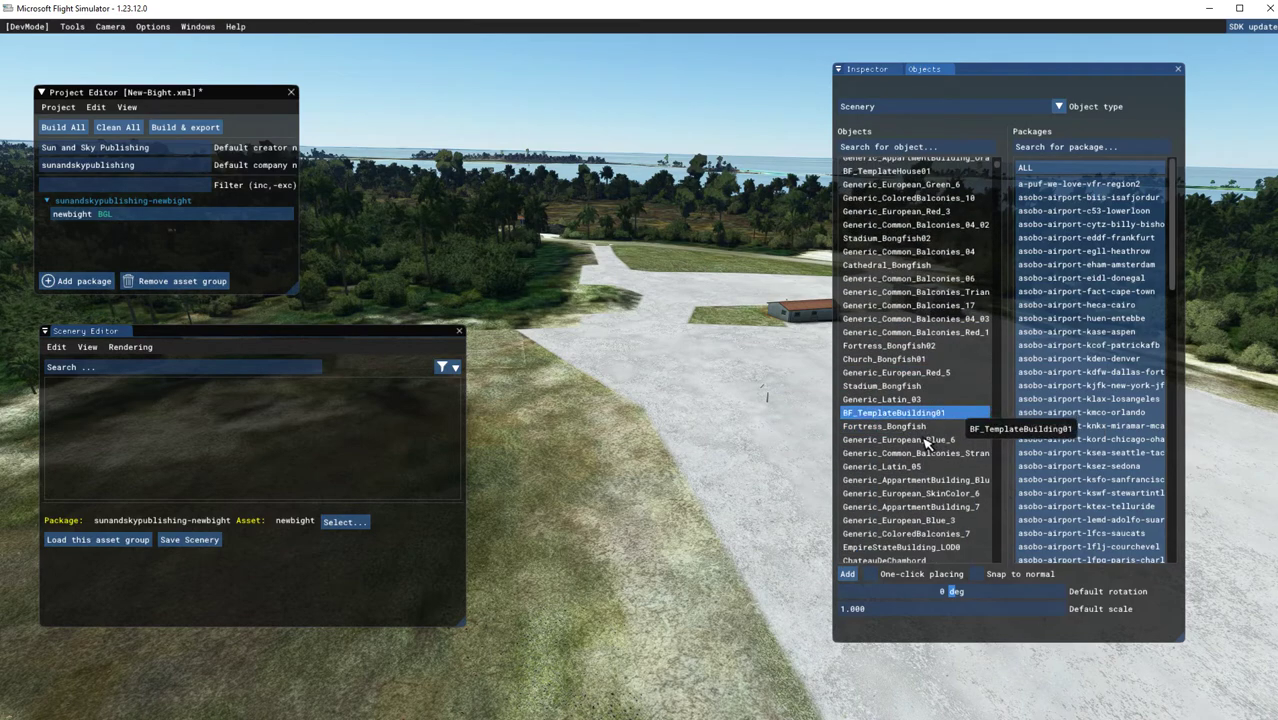
pyautogui.scroll(-1, 905, 440)
pyautogui.scroll(-1, 915, 485)
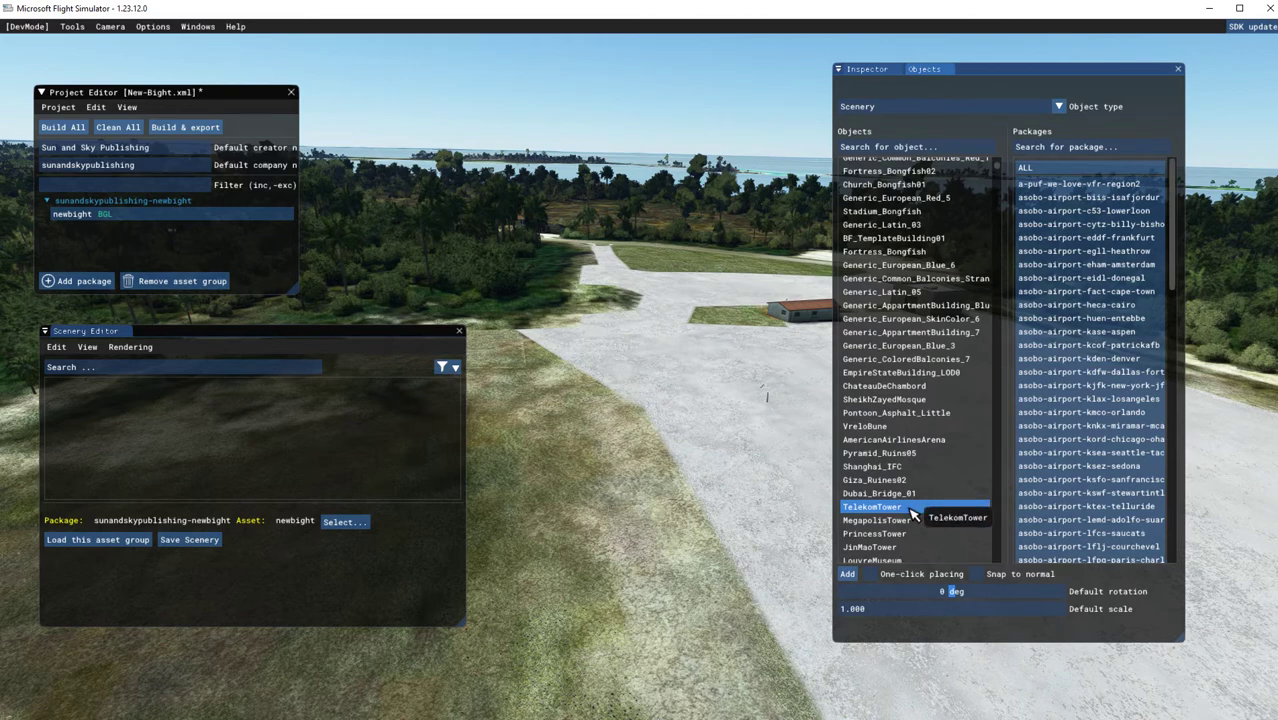
pyautogui.scroll(-2, 910, 520)
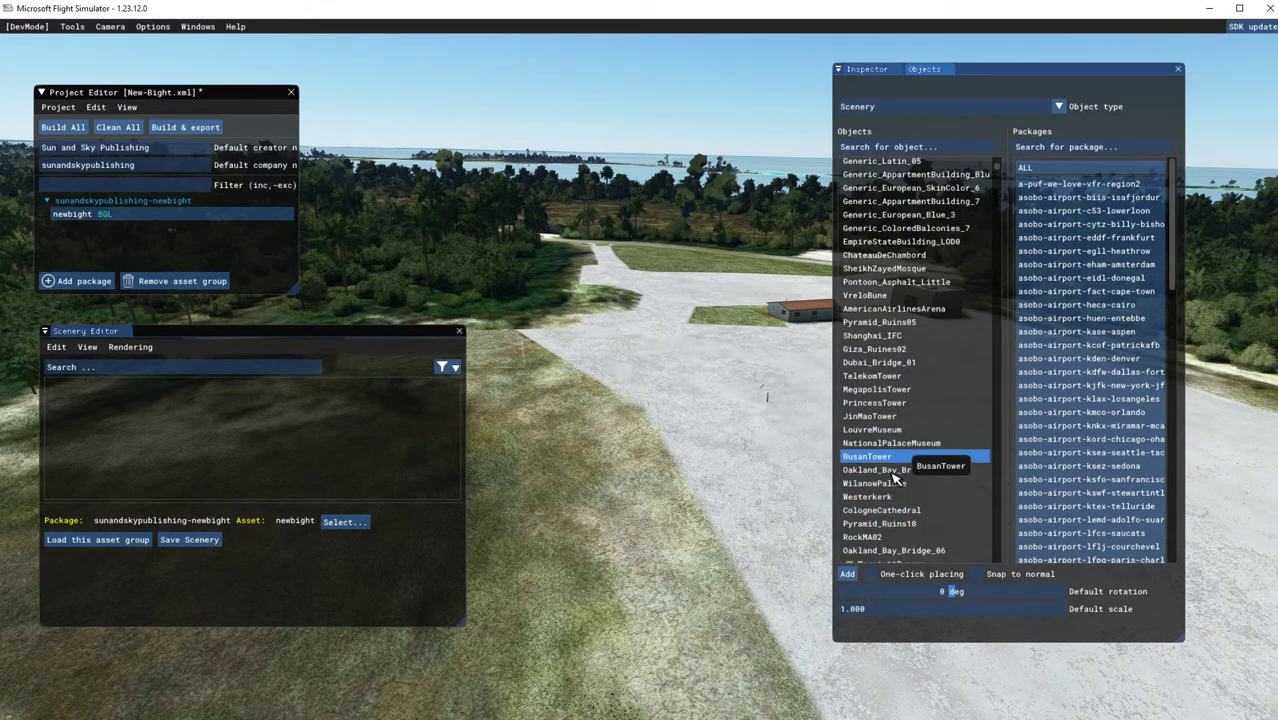
pyautogui.scroll(-3, 897, 470)
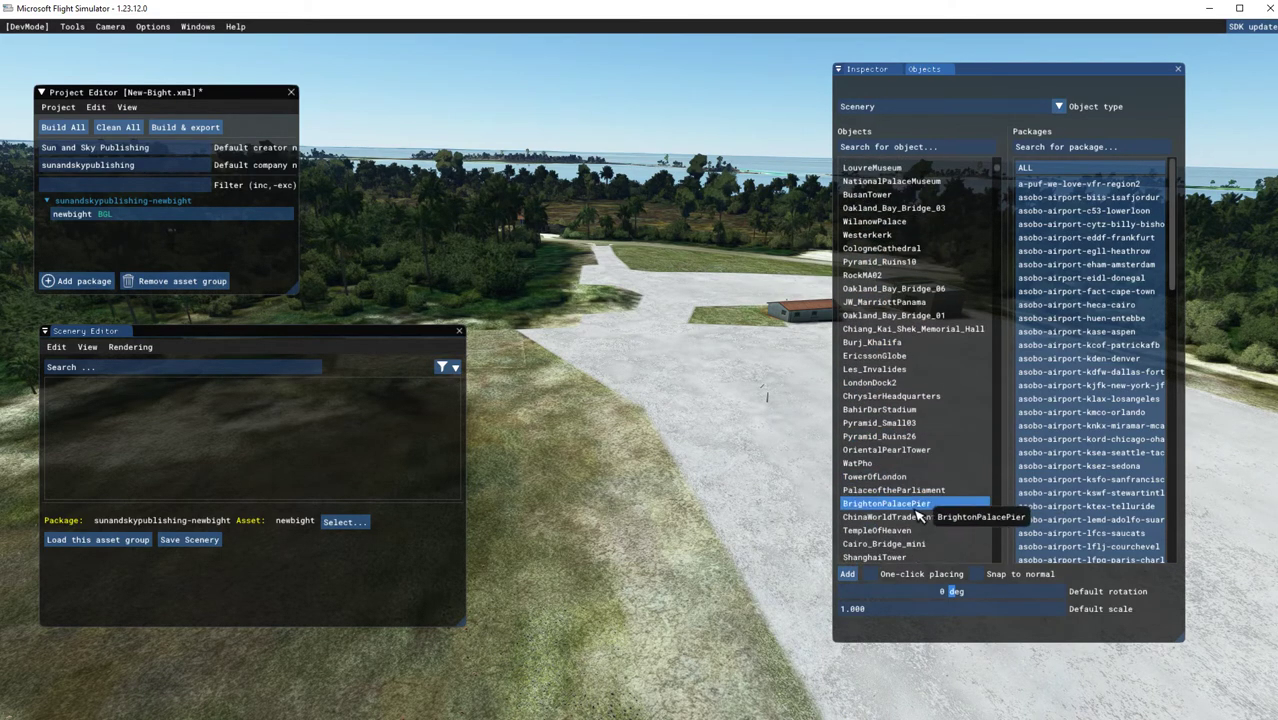
pyautogui.scroll(-1, 902, 420)
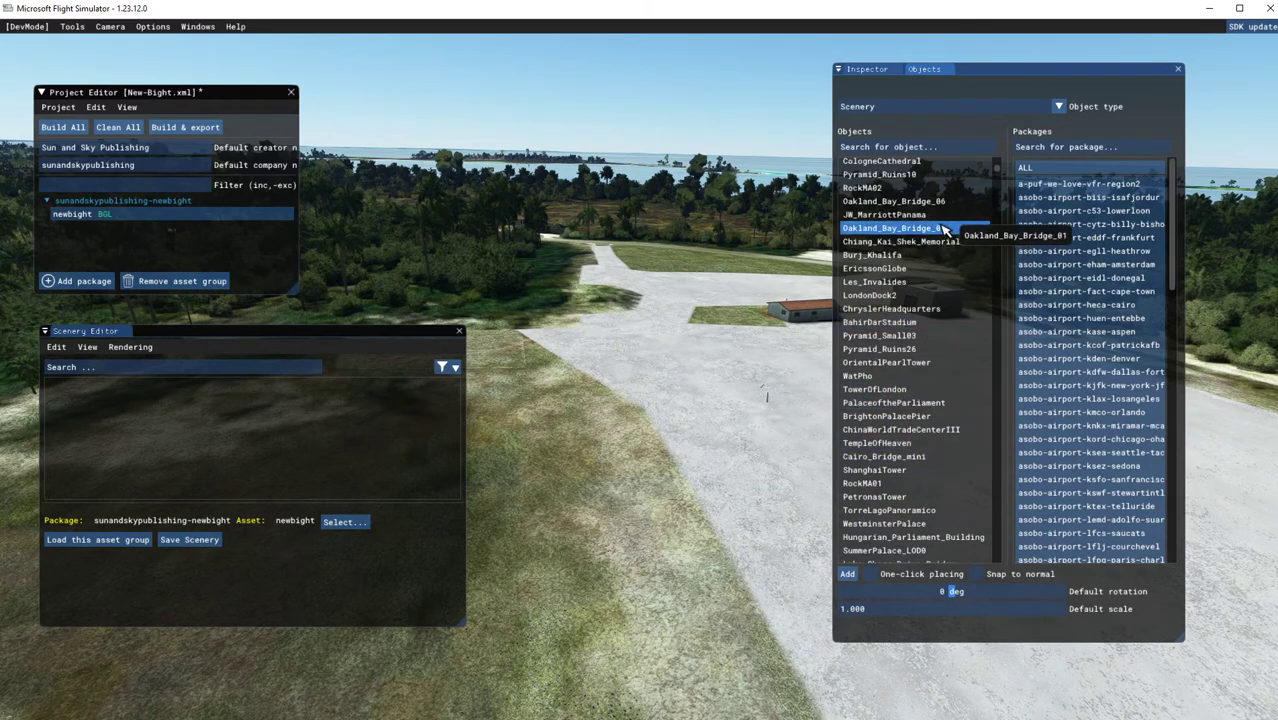
# - Keep Object type on Scenery and browse down to landmarks like Taj_Mahal and TempleMount
pyautogui.click(1058, 107)
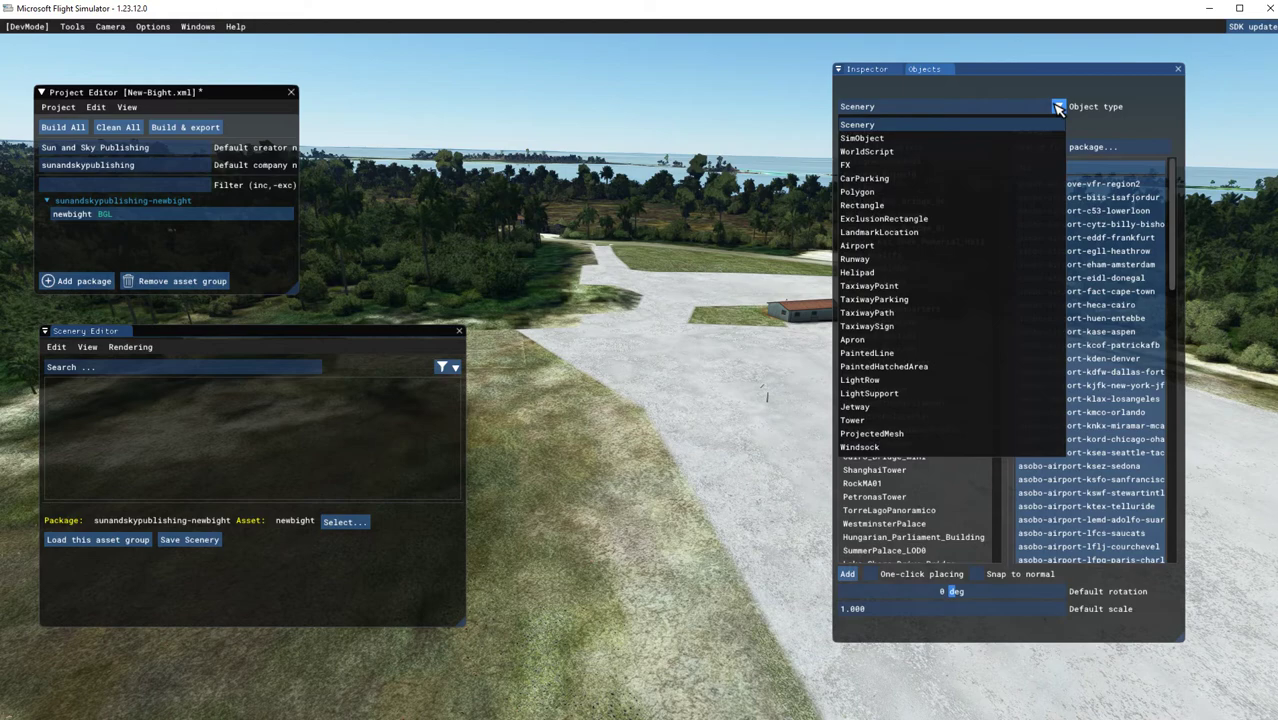
pyautogui.click(1058, 107)
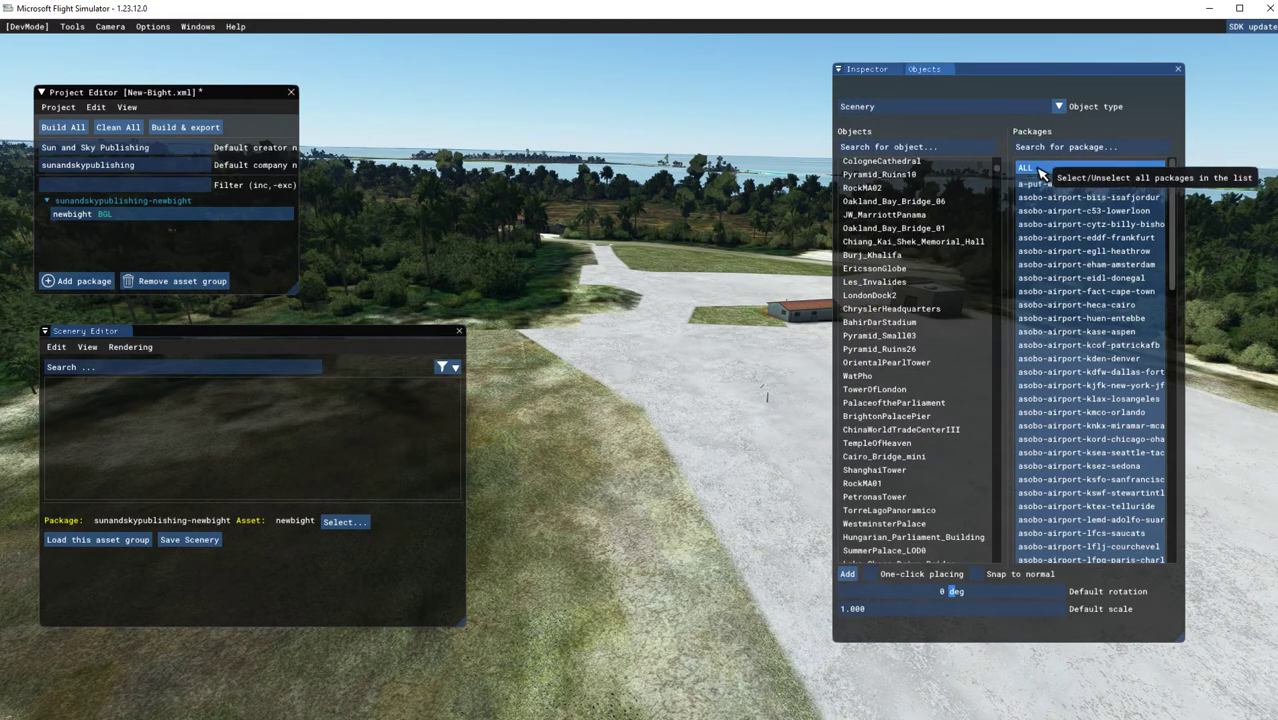
pyautogui.scroll(-3, 940, 255)
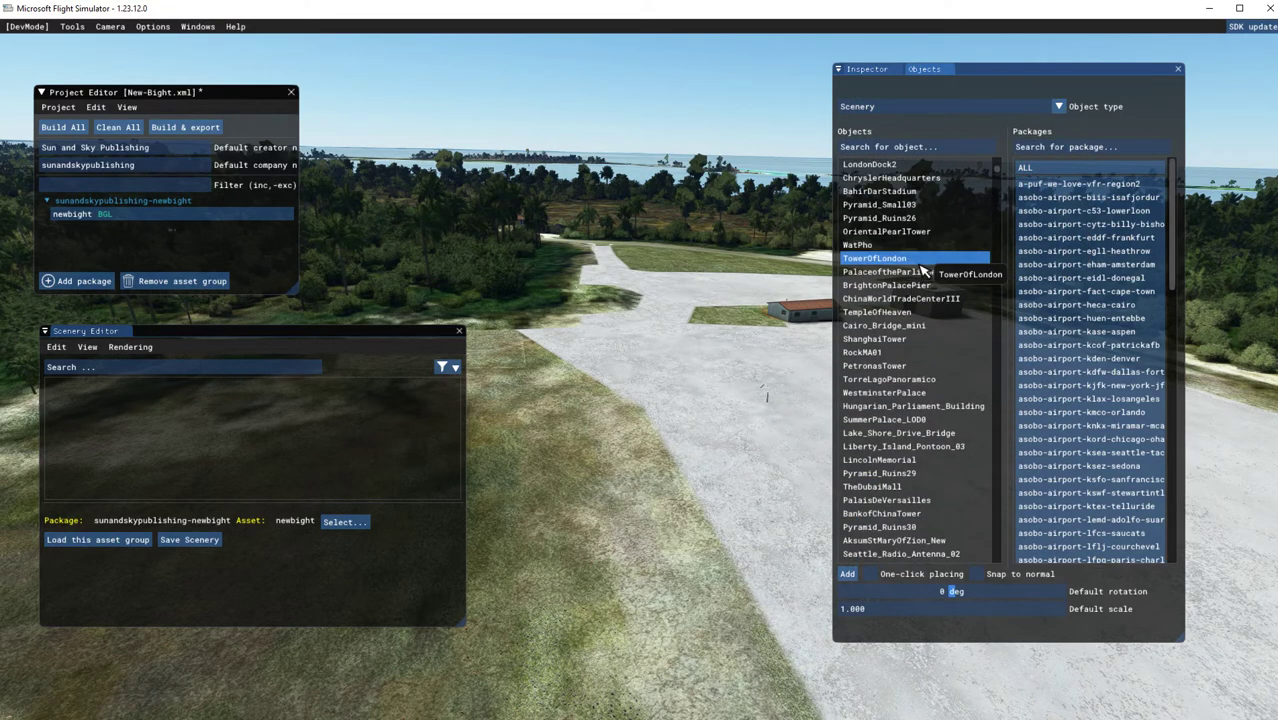
pyautogui.scroll(-6, 900, 370)
pyautogui.scroll(-3, 898, 382)
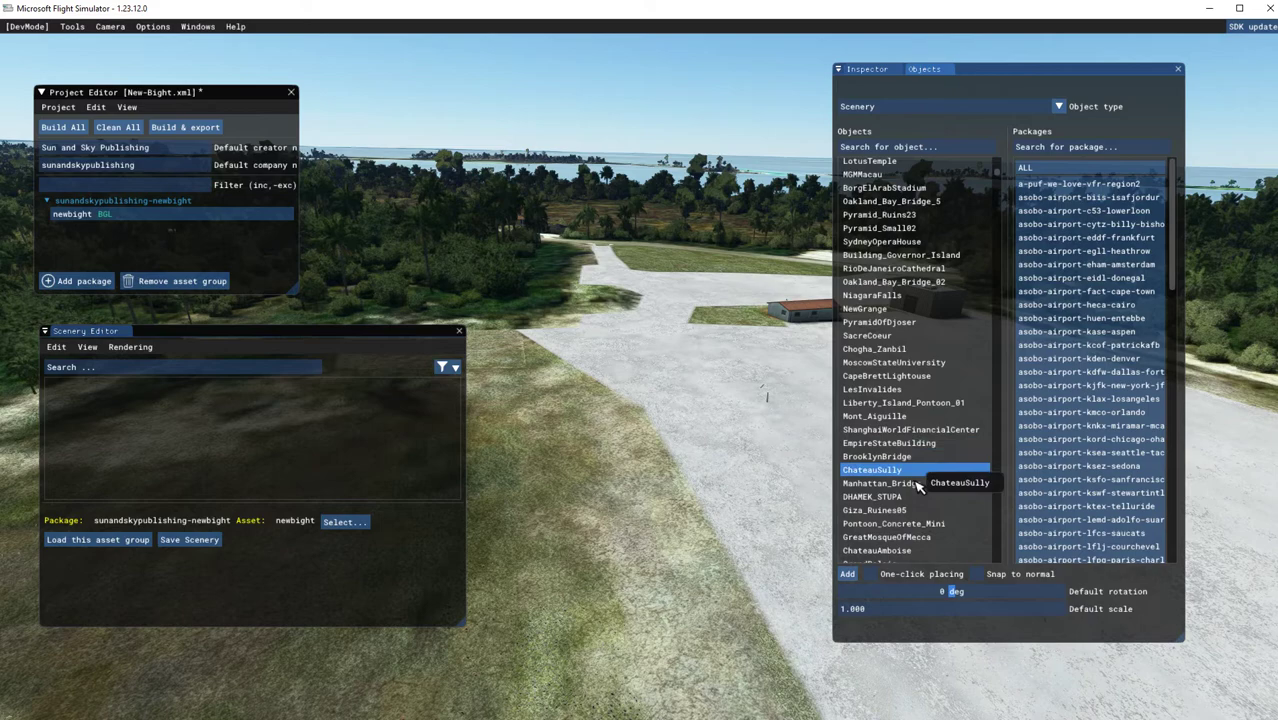
pyautogui.scroll(-7, 910, 480)
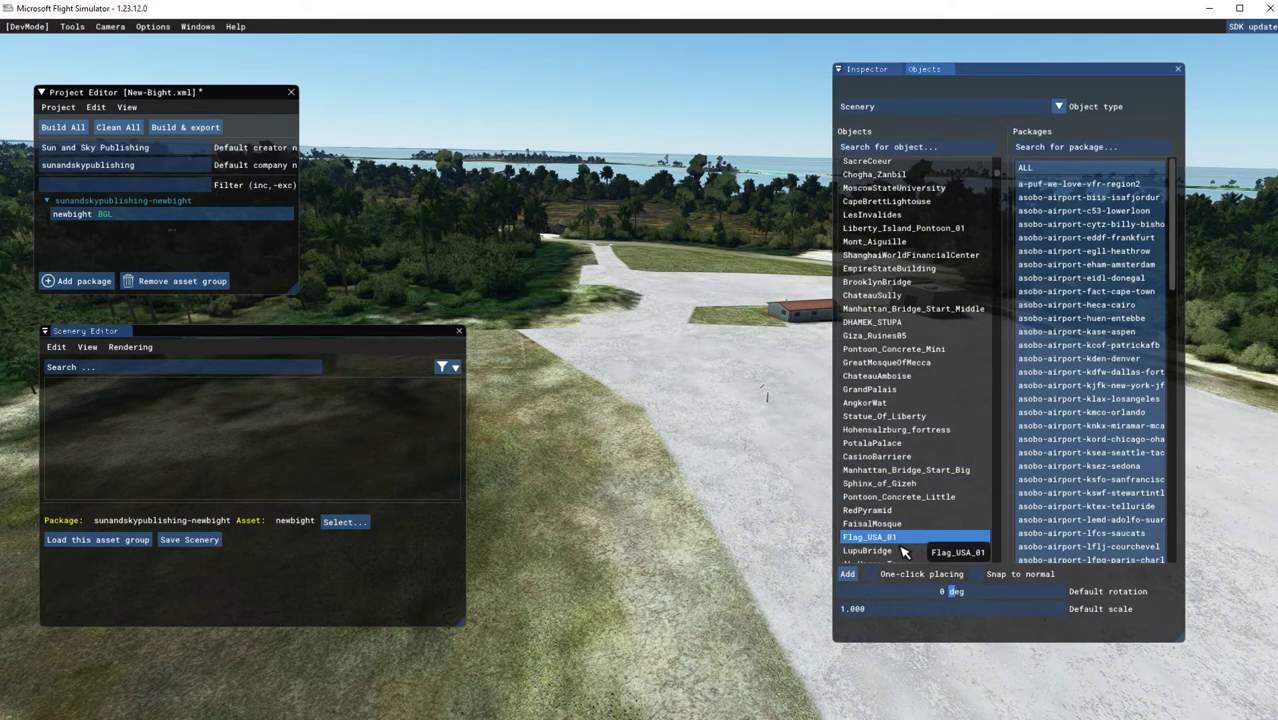
pyautogui.scroll(-2, 925, 512)
pyautogui.scroll(-9, 927, 512)
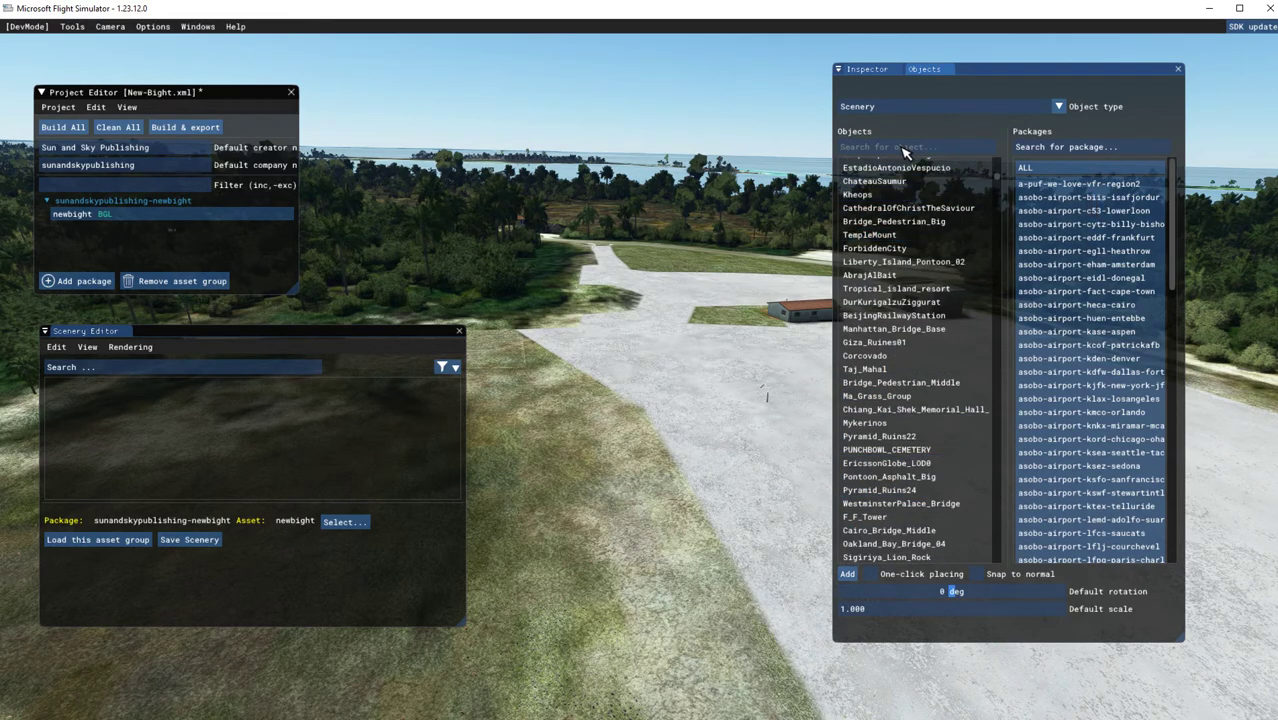
# - Search 'han', enable one-click placing, and settle on the smaller Gen_Hangar77 hangar
pyautogui.write('han')
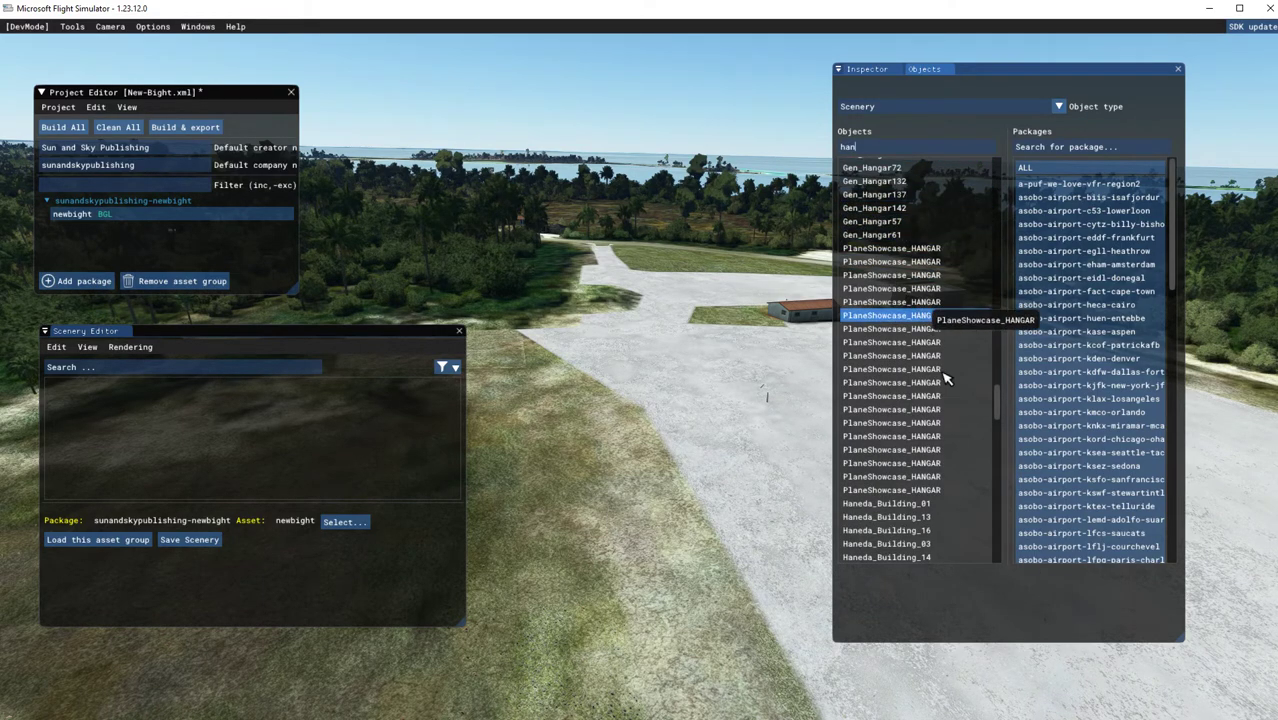
pyautogui.scroll(5, 928, 478)
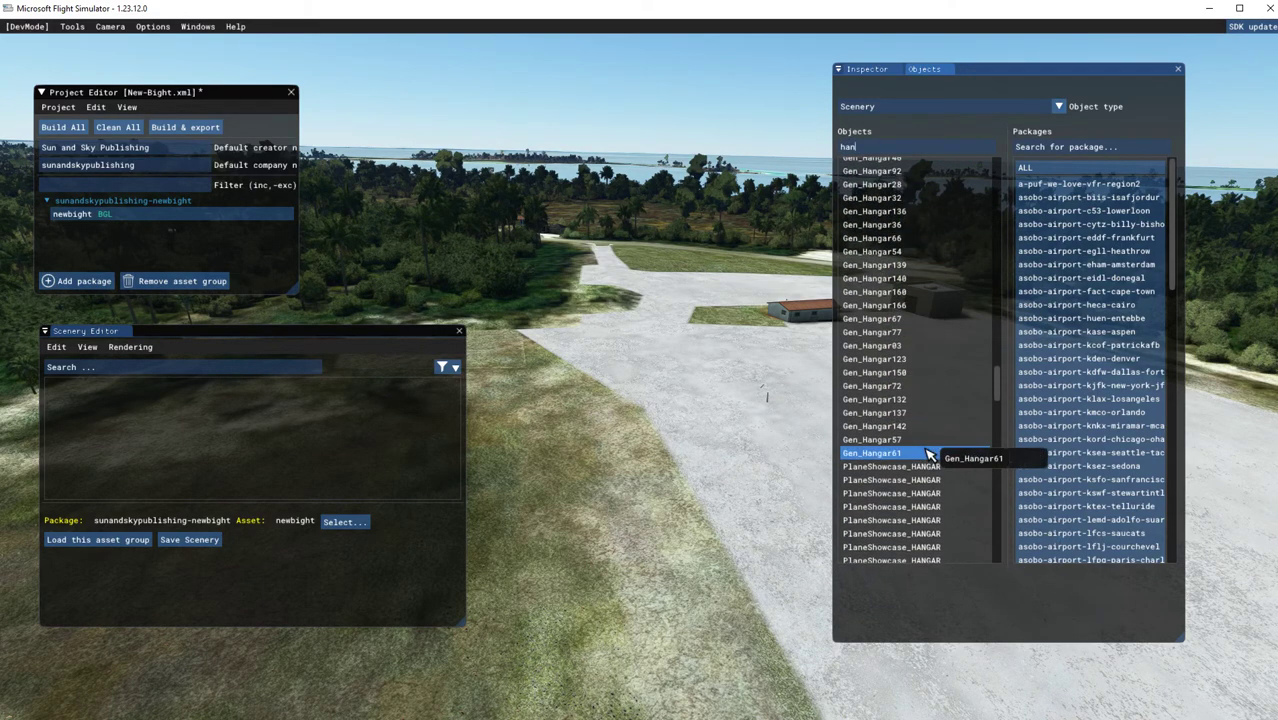
pyautogui.click(906, 202)
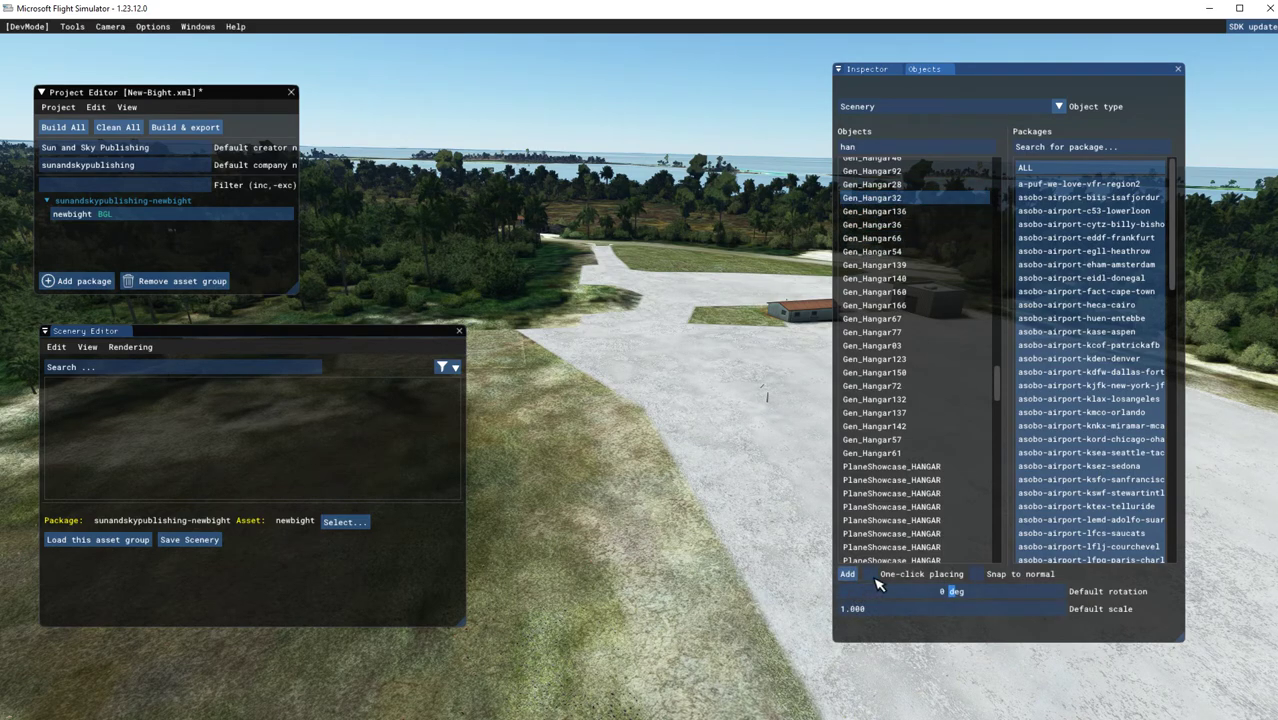
pyautogui.click(640, 350)
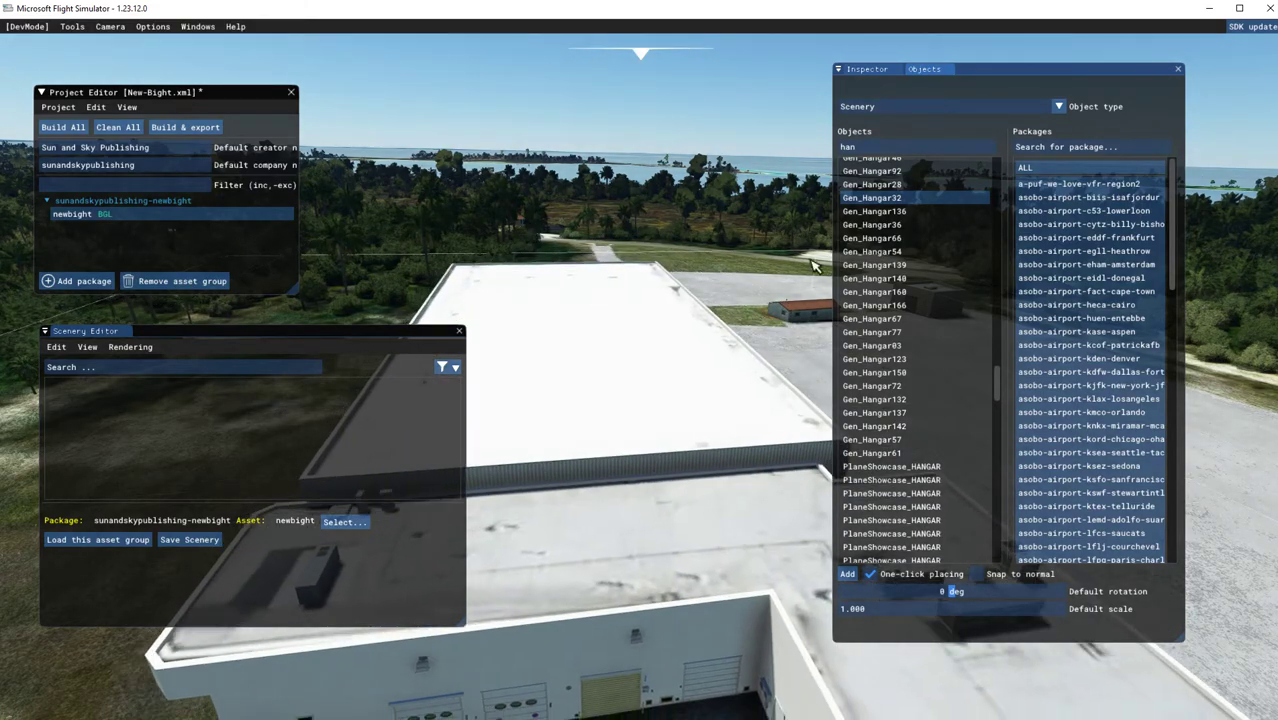
pyautogui.click(872, 224)
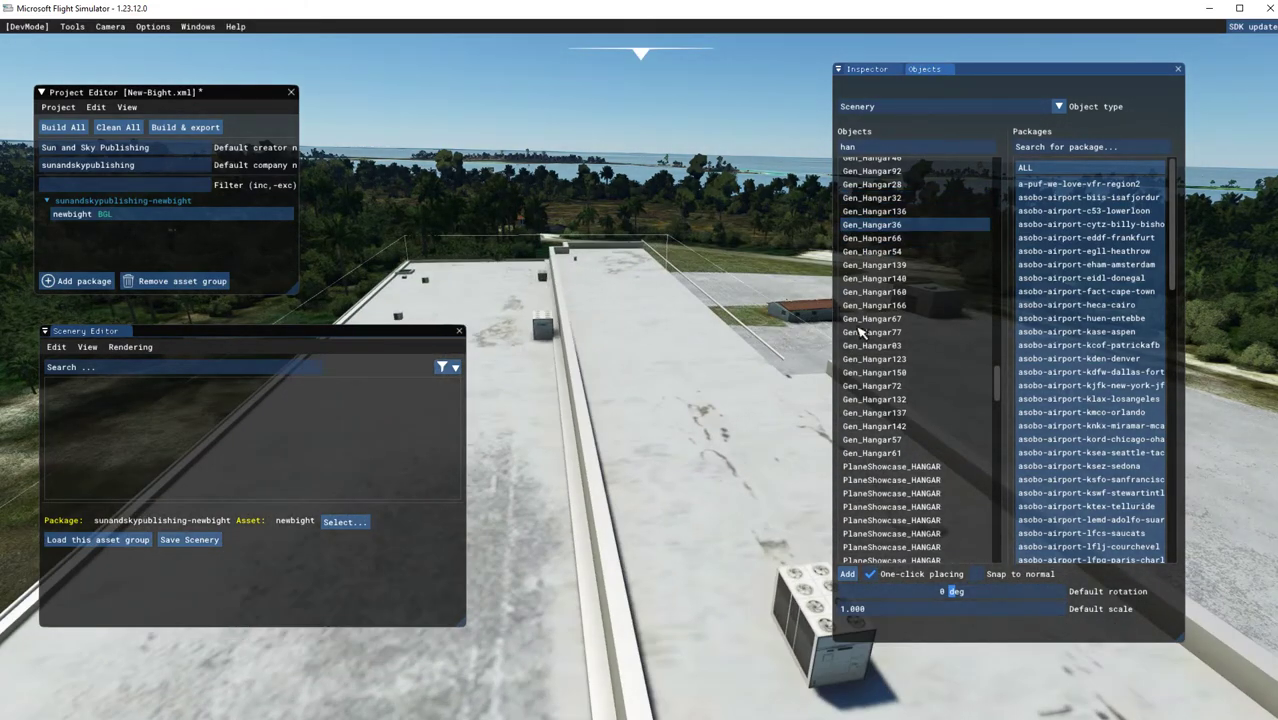
pyautogui.click(875, 332)
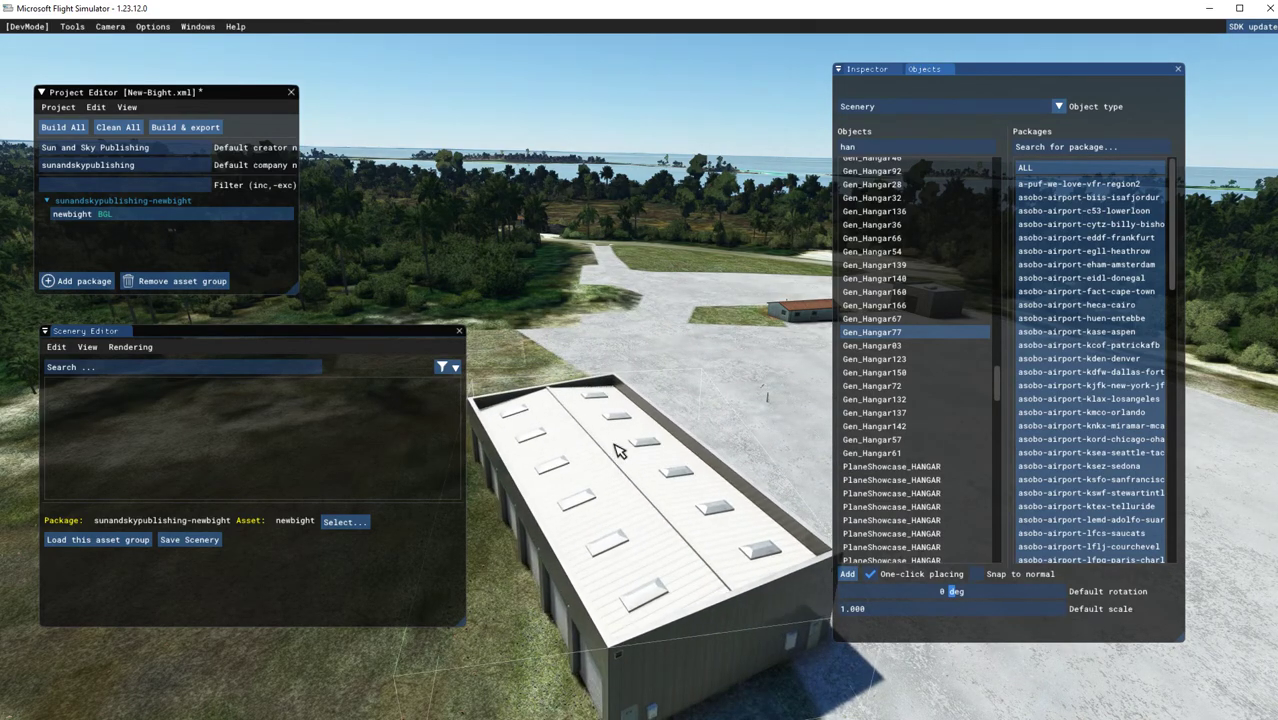
# - Place the hangar on the grass beside the apron, then turn off one-click placing and select it
pyautogui.click(618, 392)
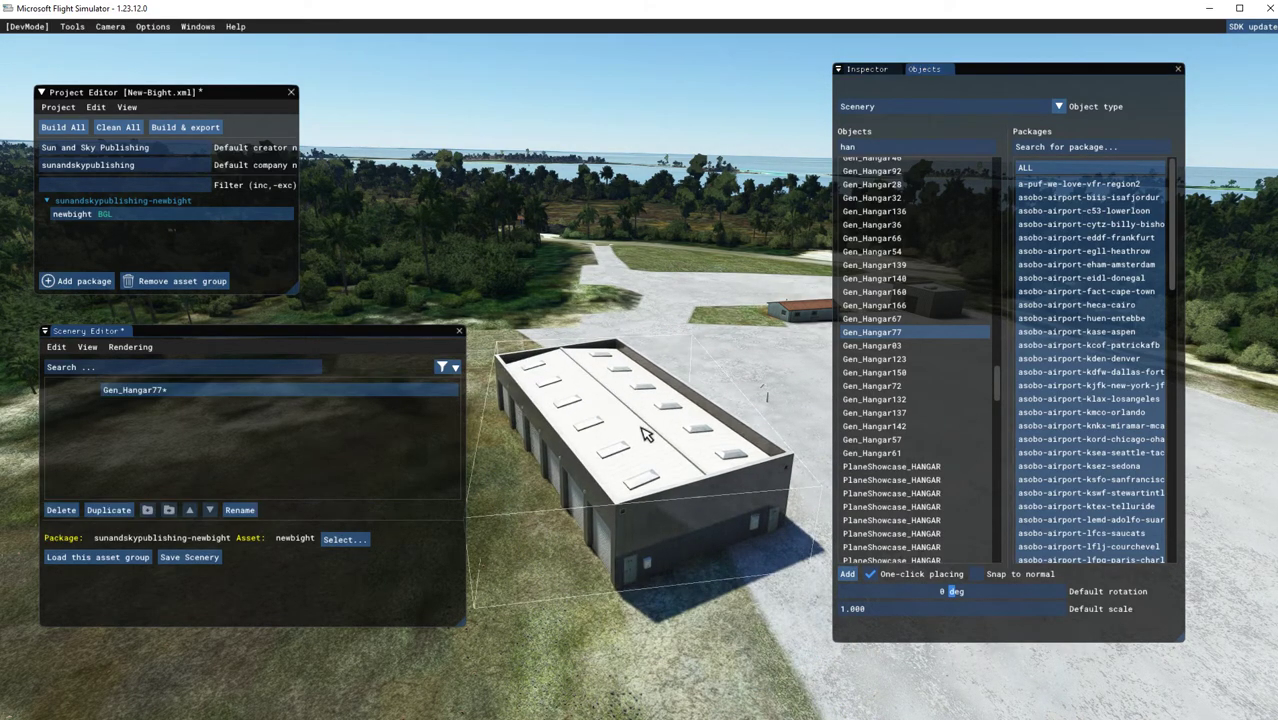
pyautogui.click(872, 576)
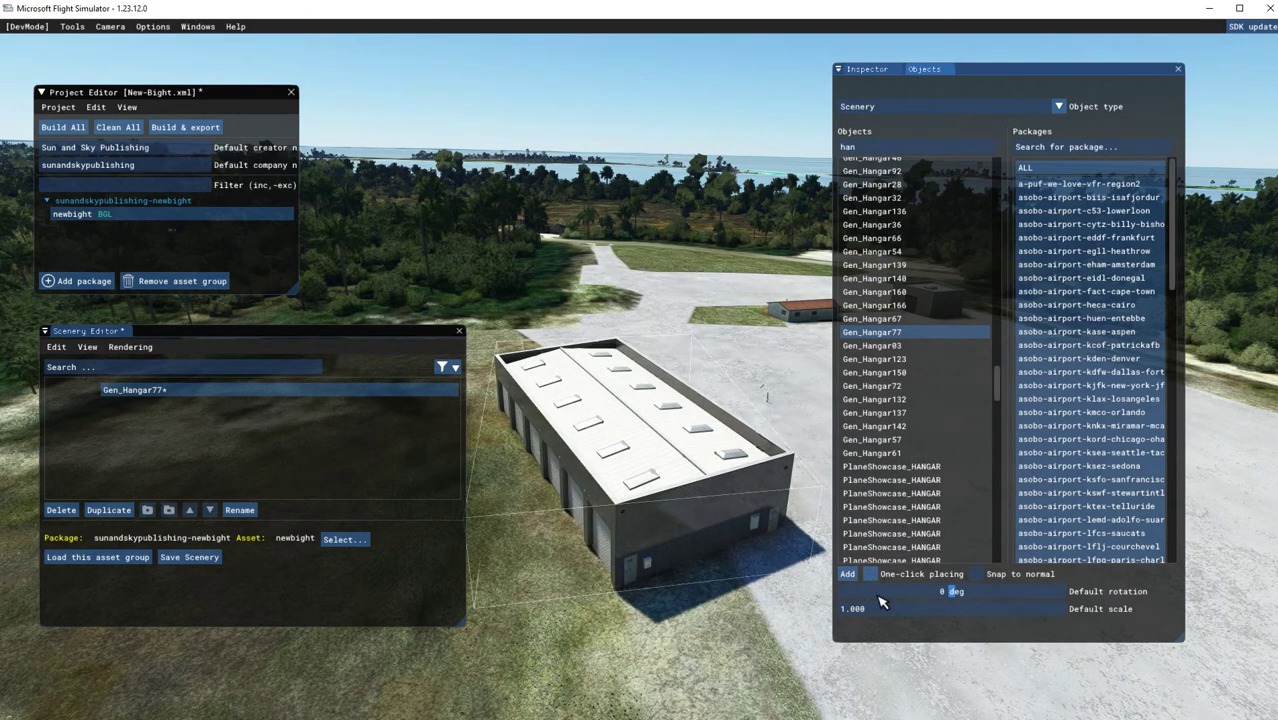
pyautogui.click(643, 453)
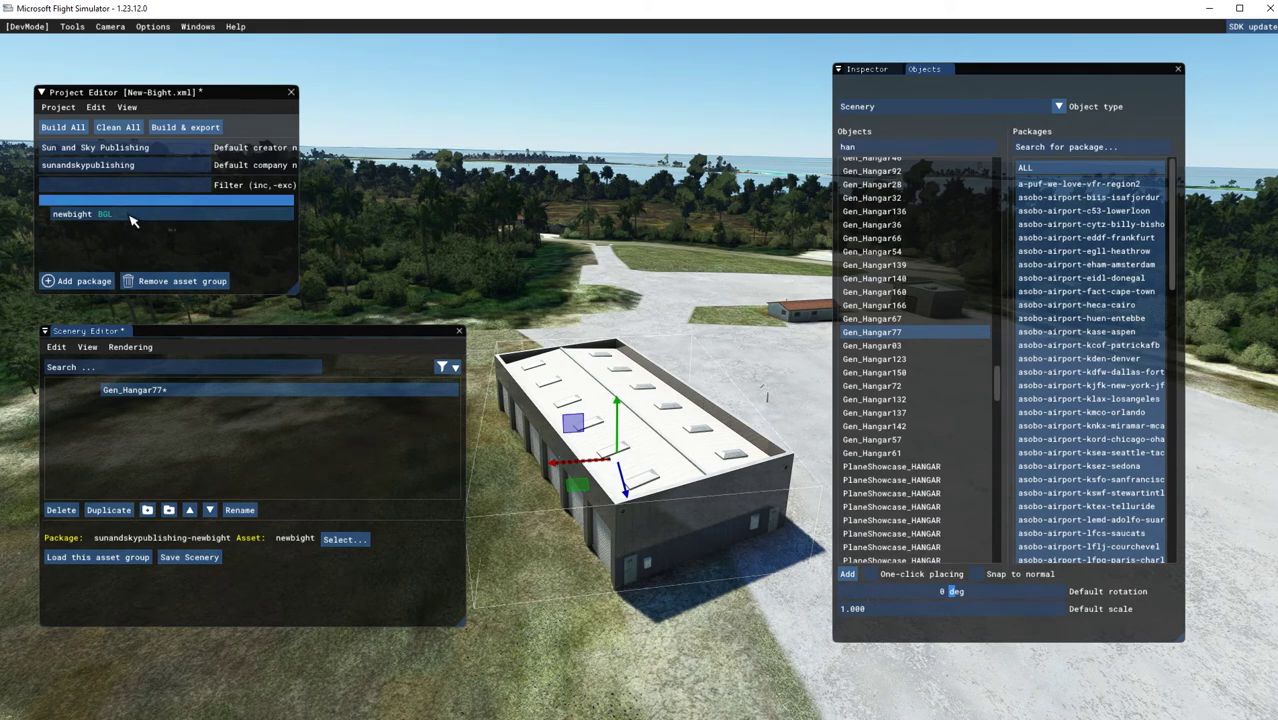
# - Use the Gizmo to rotate Gen_Hangar77 to a -166.1° heading and nudge it lower and sideways
pyautogui.click(104, 111)
pyautogui.click(127, 112)
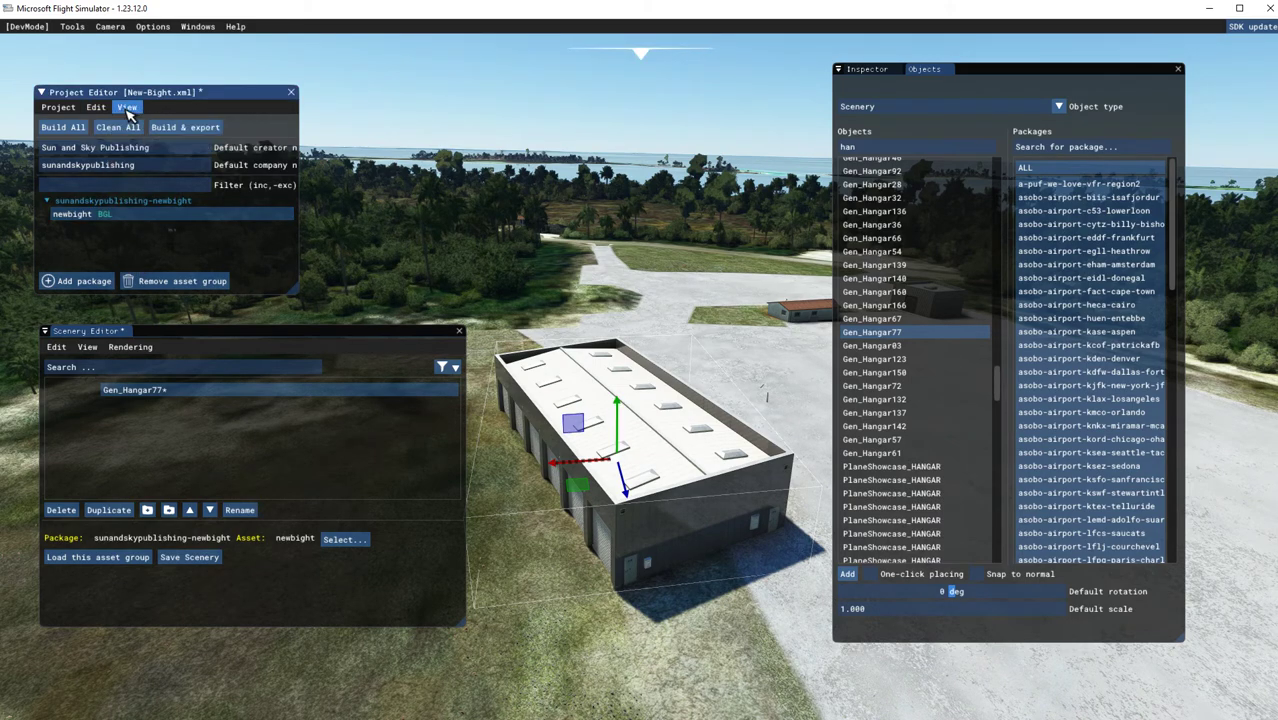
pyautogui.click(87, 347)
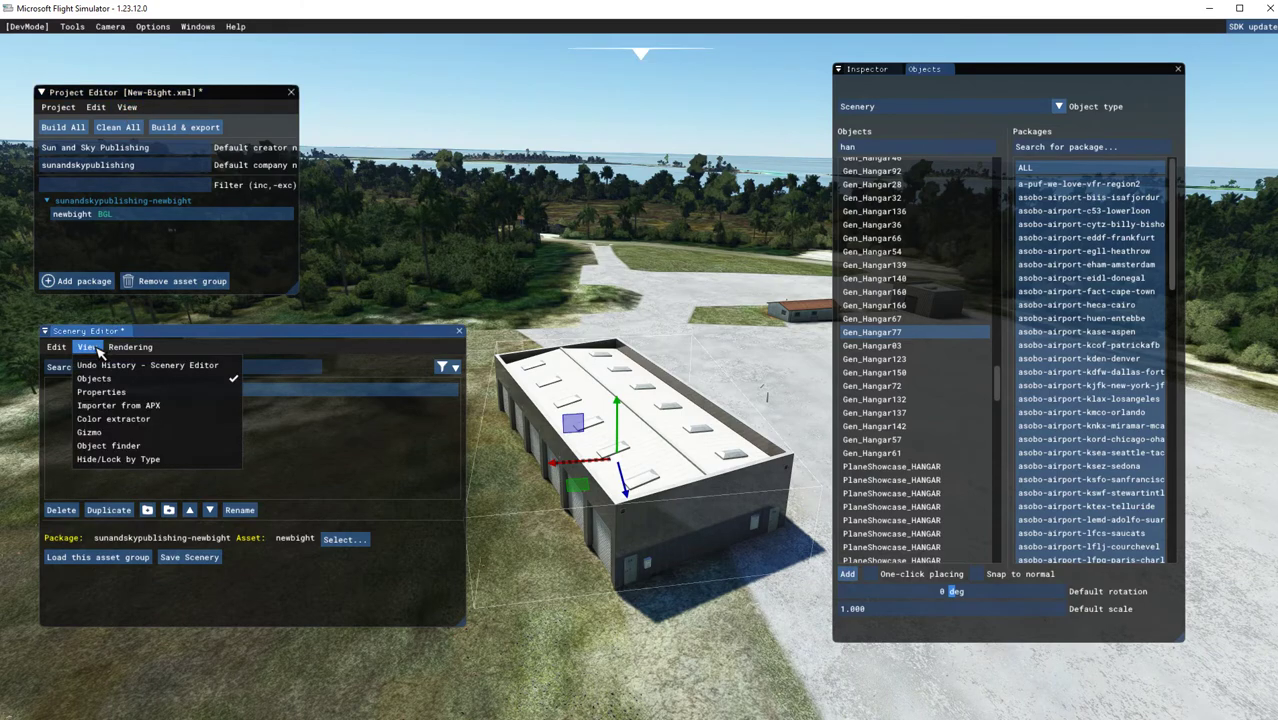
pyautogui.click(113, 434)
pyautogui.click(334, 353)
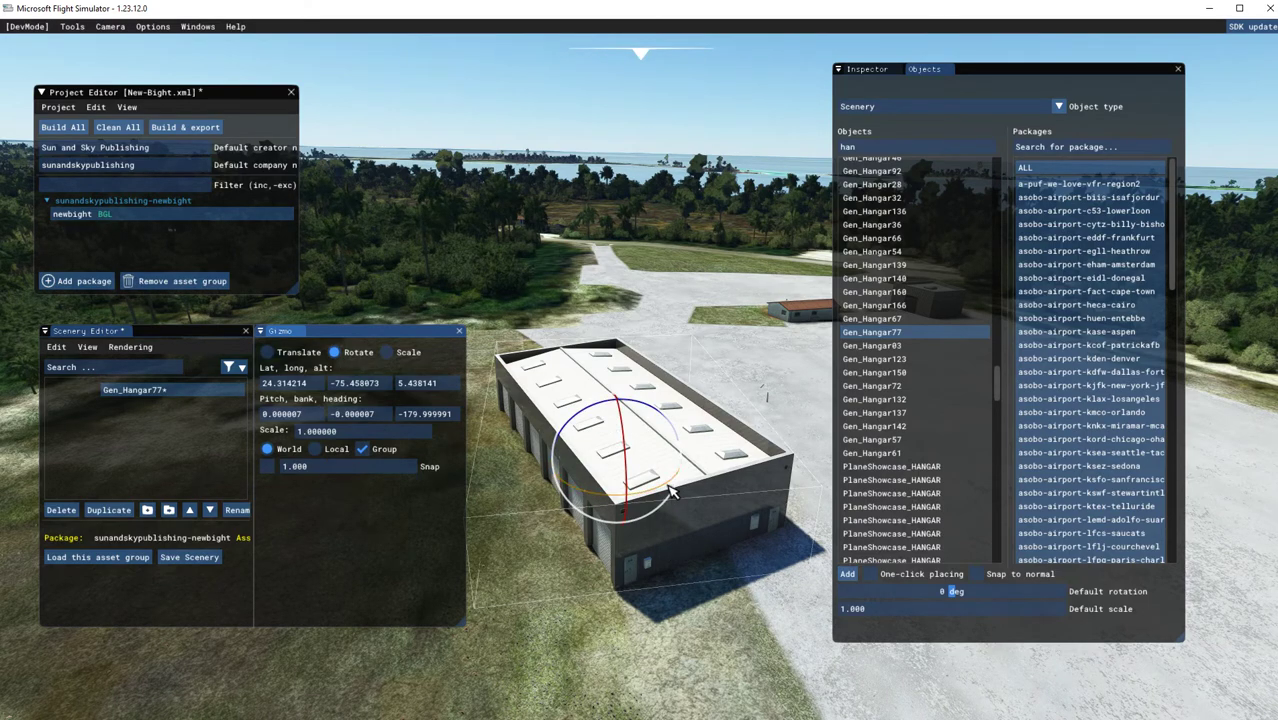
pyautogui.moveTo(668, 491); pyautogui.dragTo(640, 485)
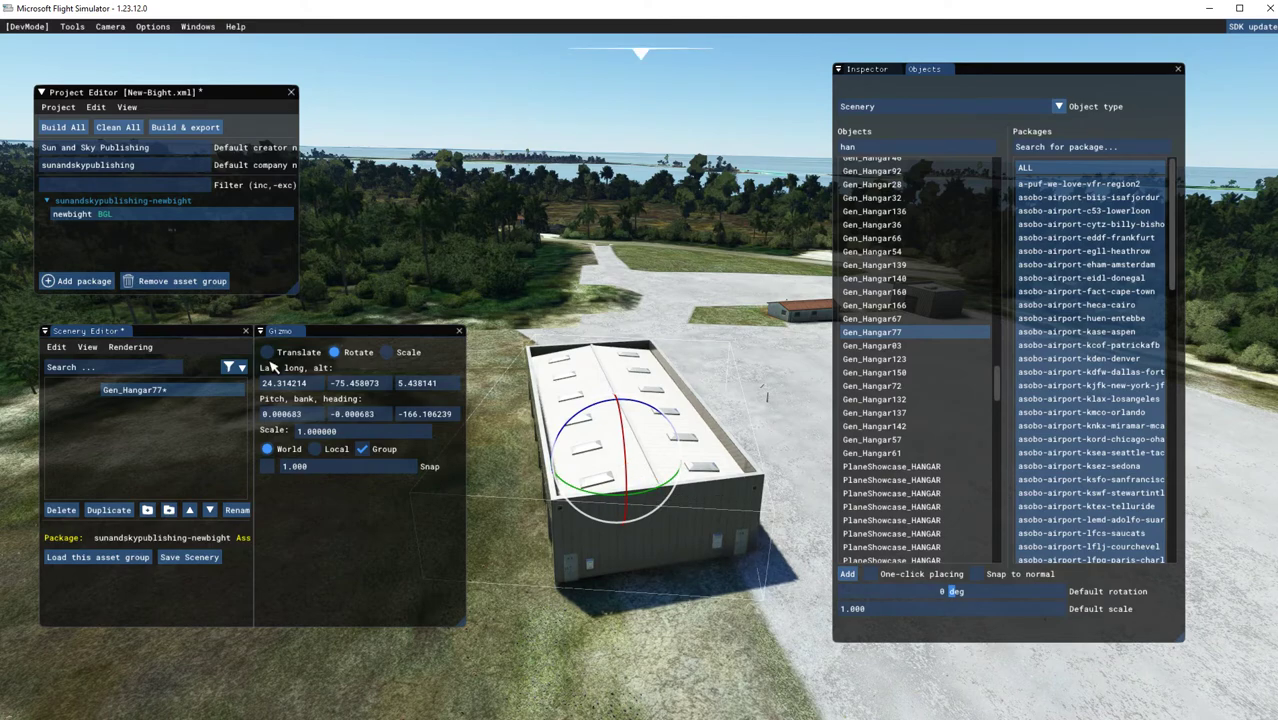
pyautogui.click(268, 353)
pyautogui.moveTo(575, 497); pyautogui.dragTo(540, 518)
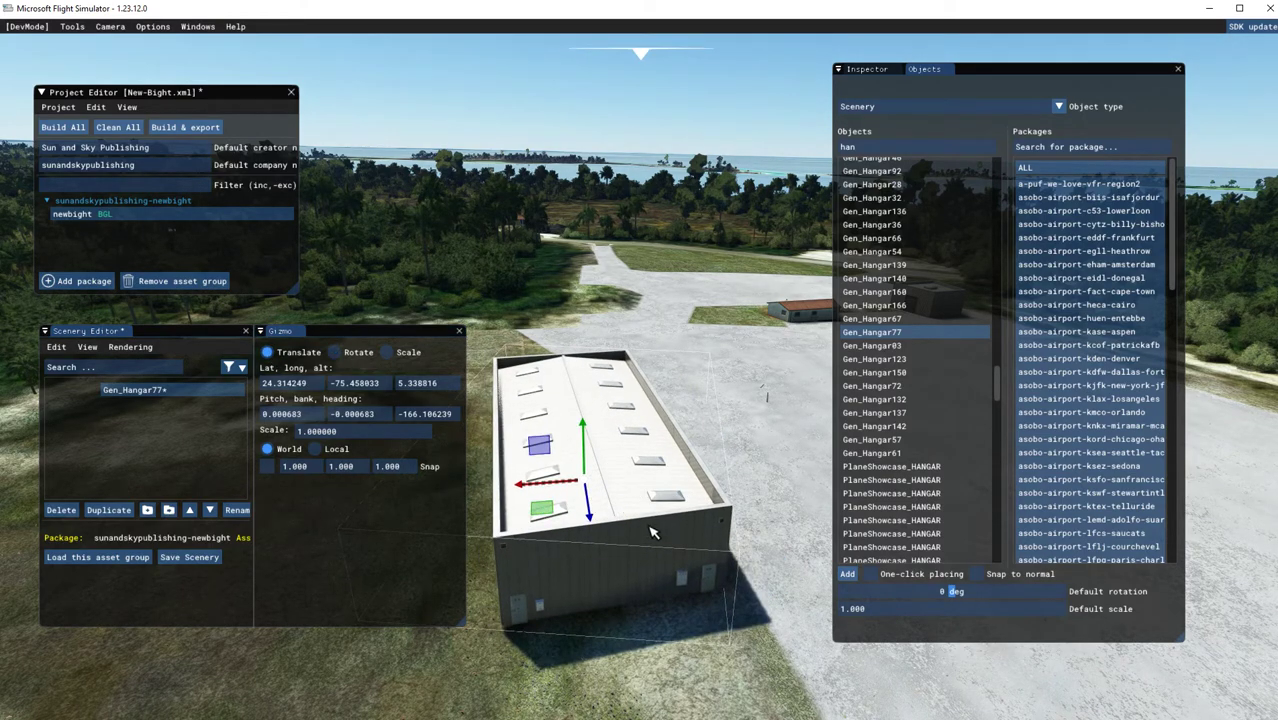
pyautogui.click(459, 331)
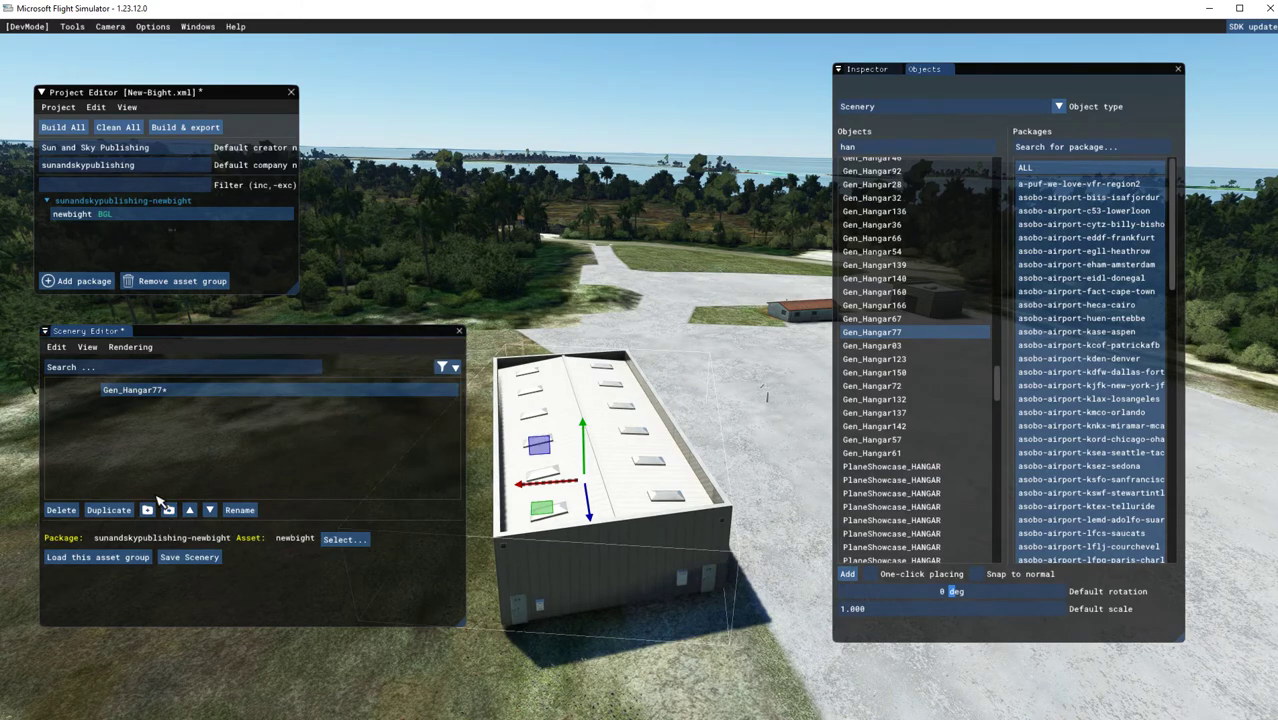
# - Select the newbight asset group and save the project
pyautogui.click(168, 392)
pyautogui.click(52, 203)
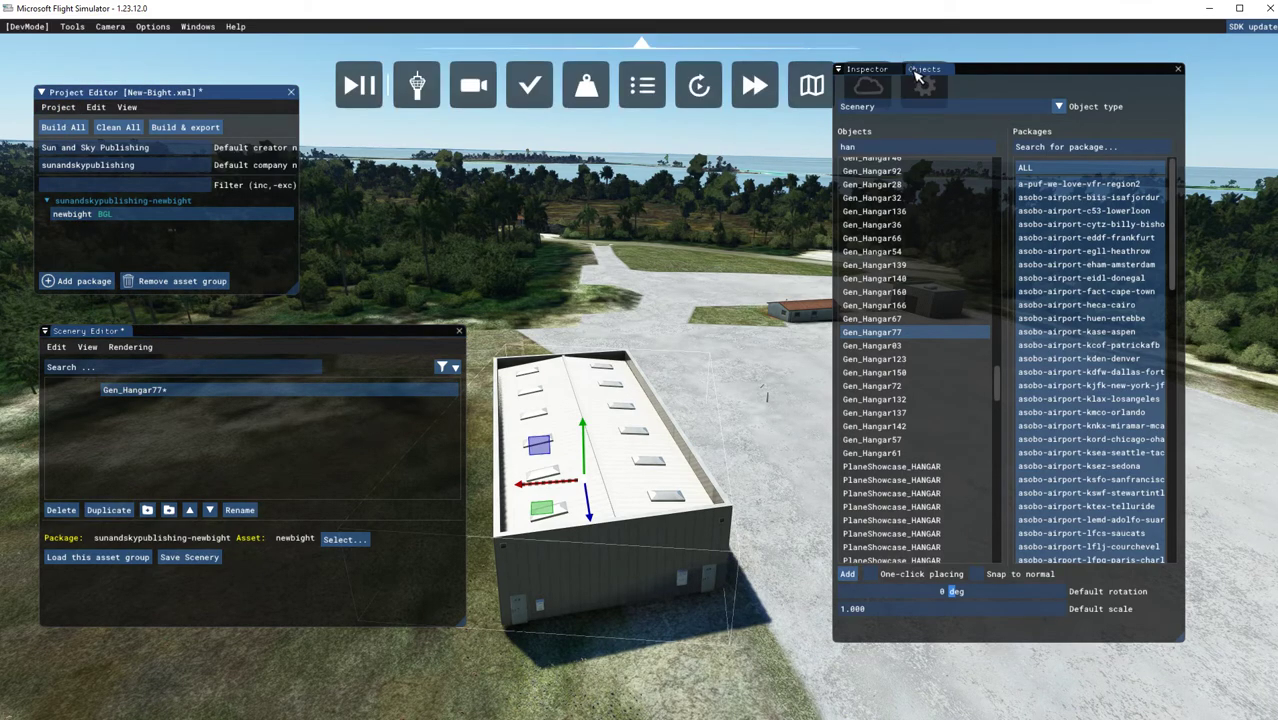
pyautogui.click(878, 70)
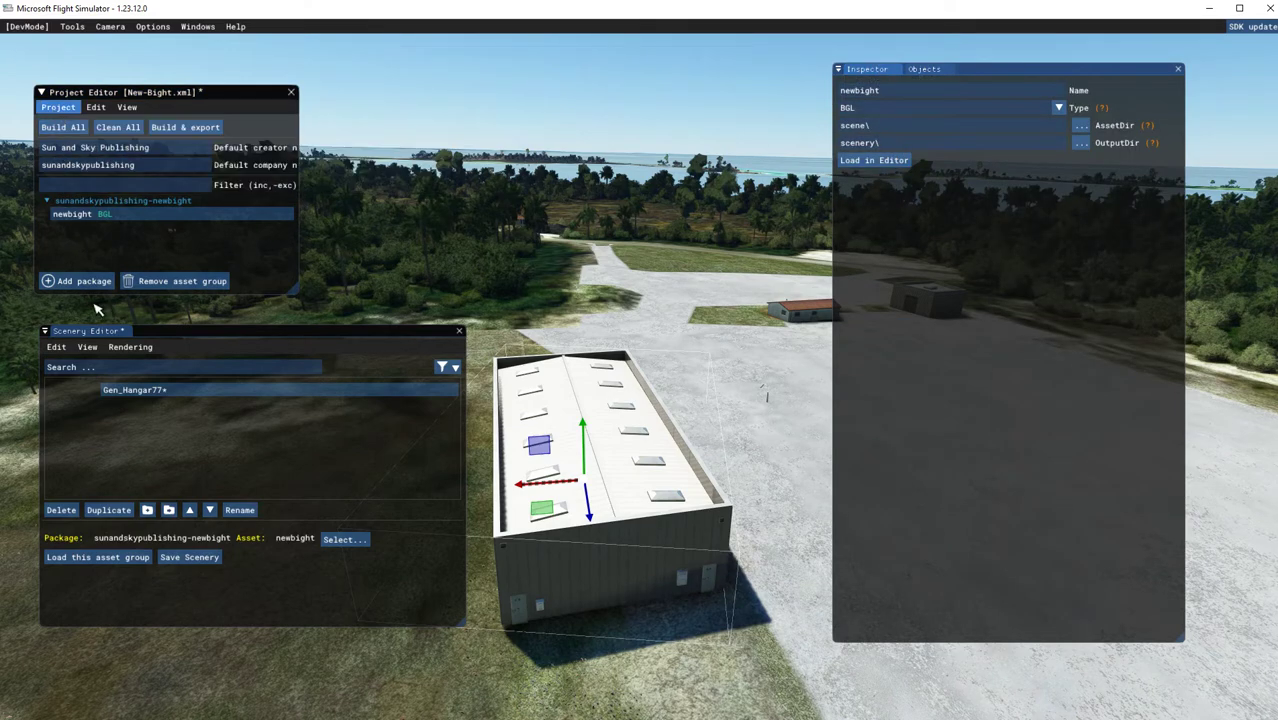
pyautogui.click(66, 108)
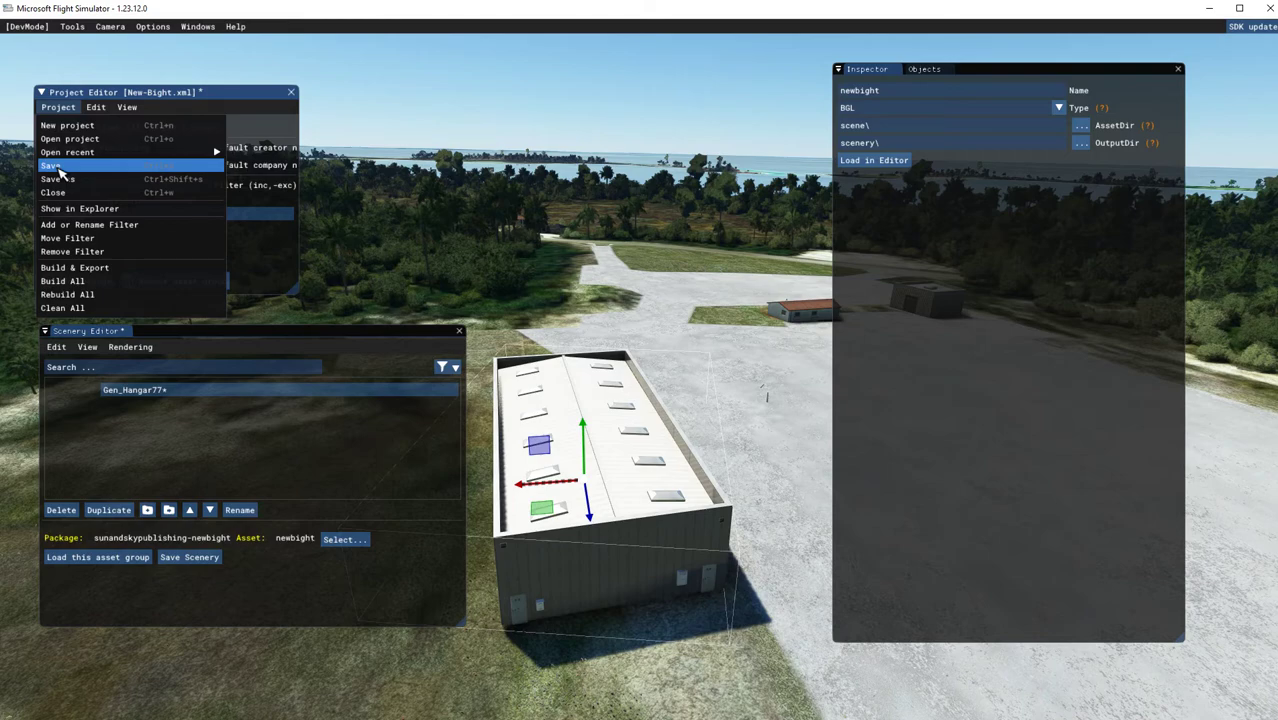
pyautogui.click(55, 166)
# - Save the hangar scenery as newbight.xml in the project's scene folder
pyautogui.click(117, 217)
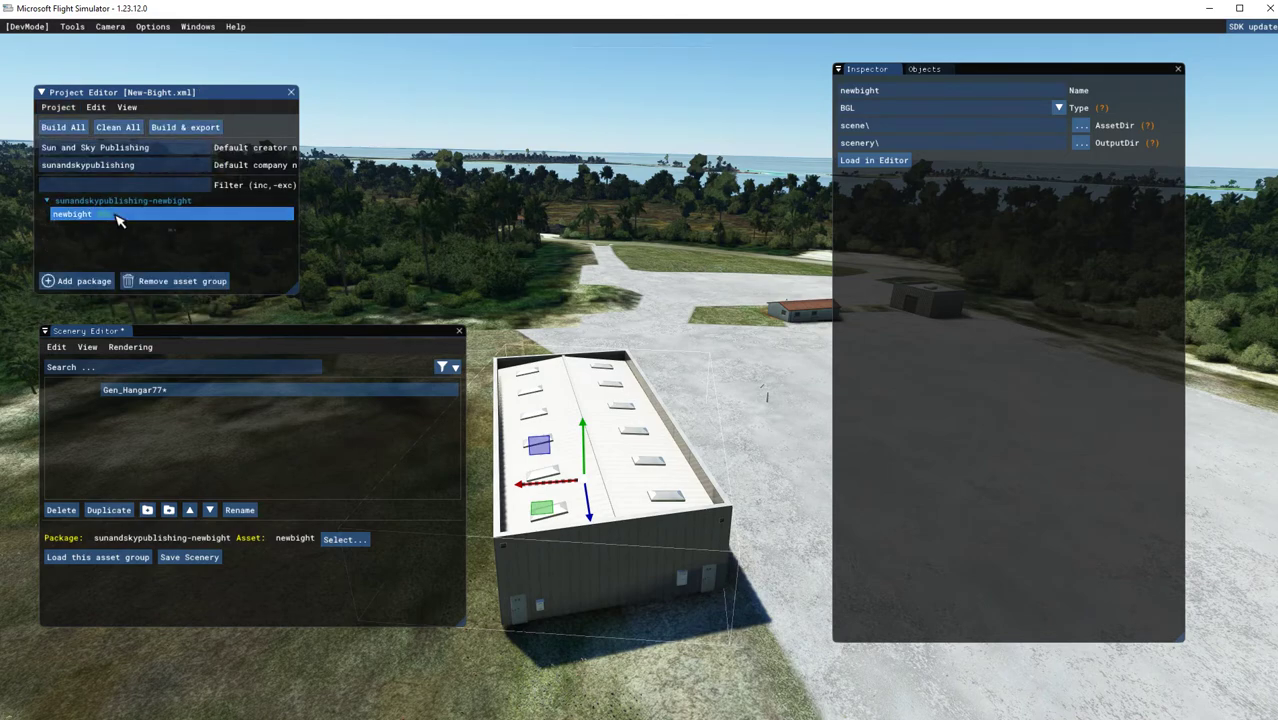
pyautogui.click(89, 347)
pyautogui.click(99, 347)
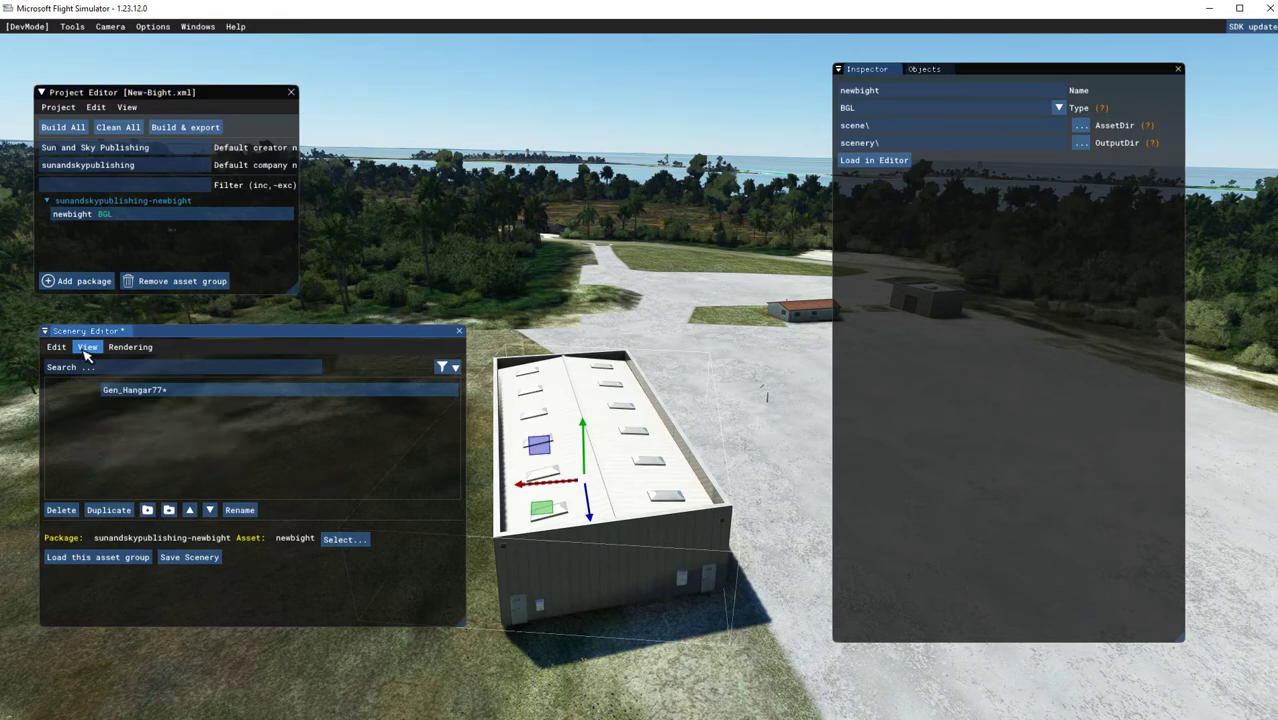
pyautogui.click(57, 347)
pyautogui.click(60, 350)
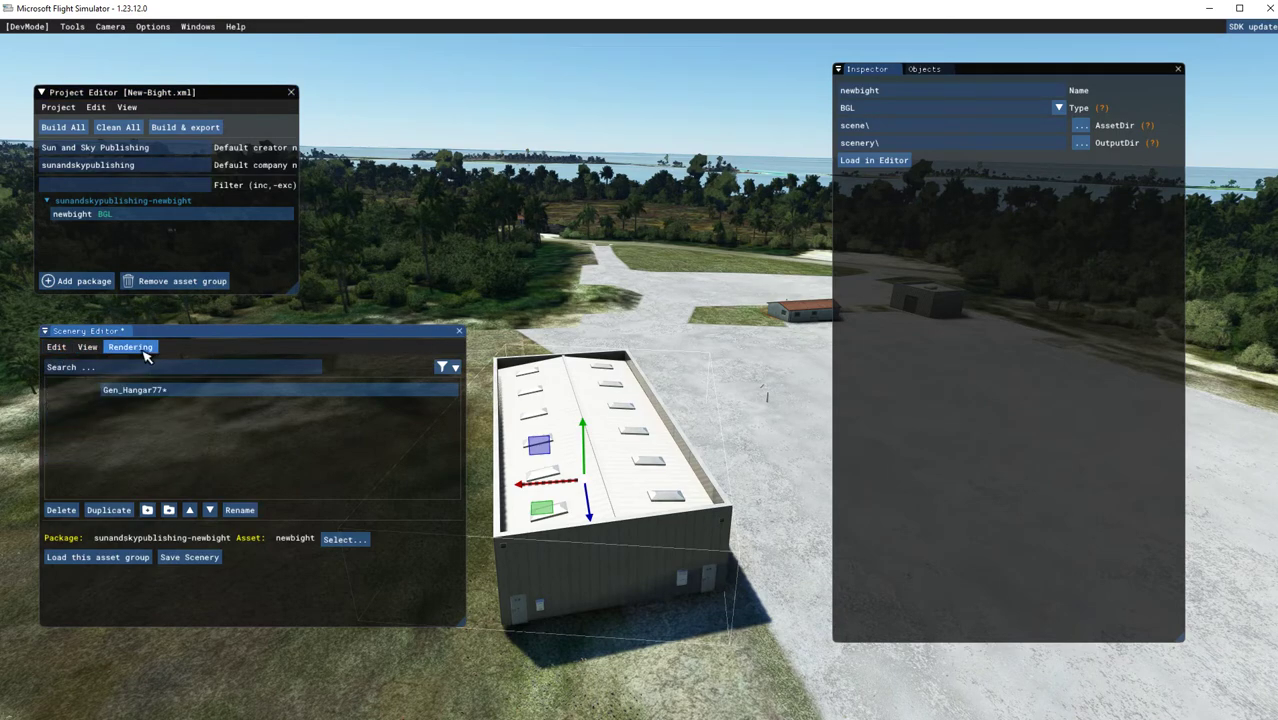
pyautogui.click(190, 557)
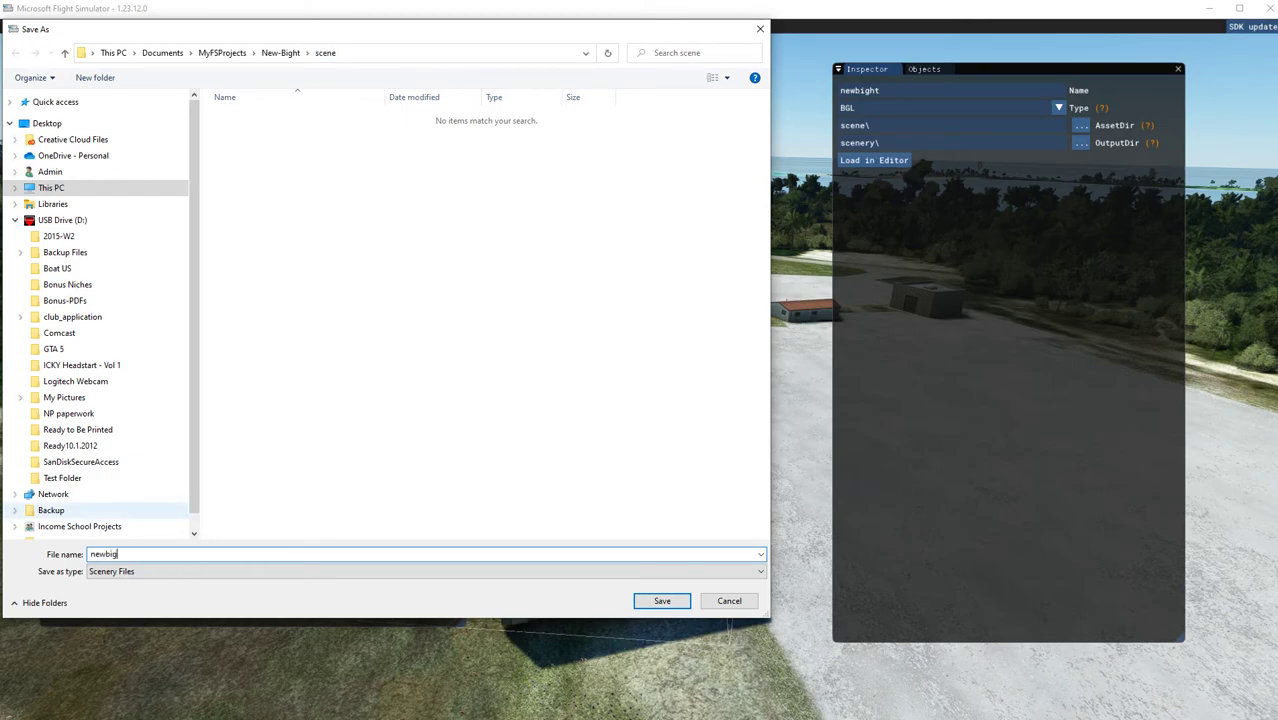
pyautogui.click(668, 603)
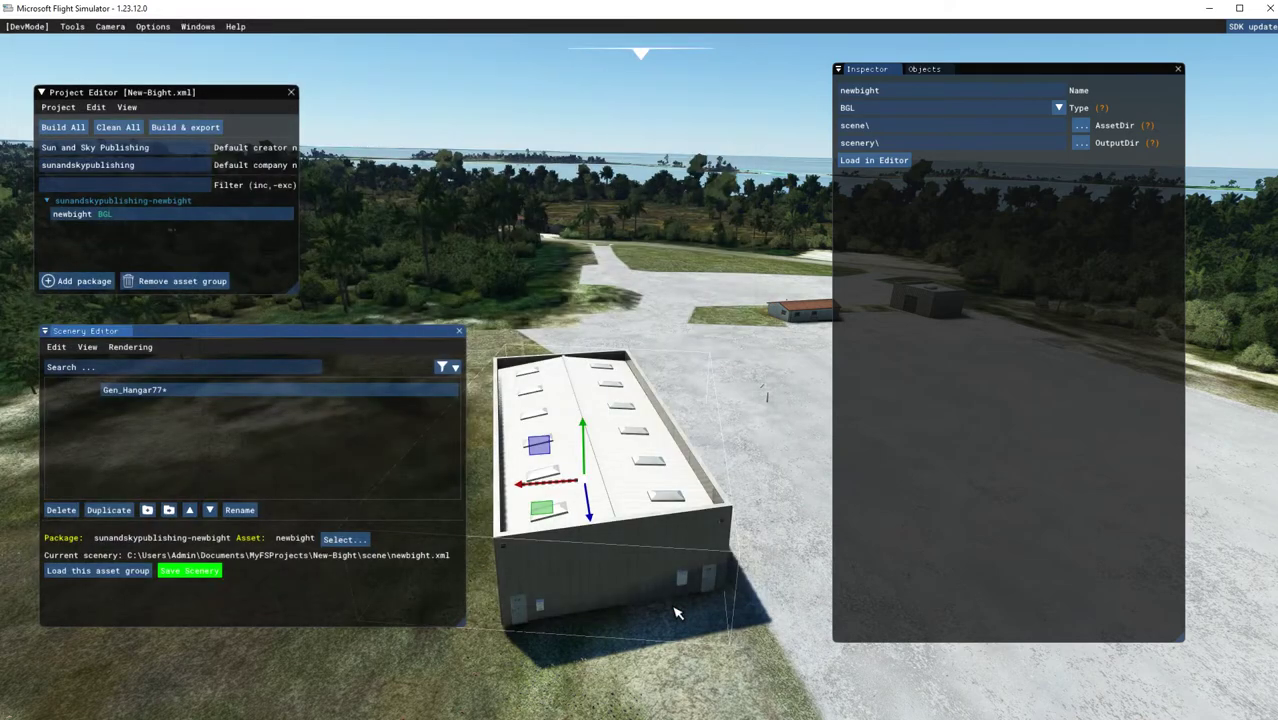
pyautogui.click(205, 572)
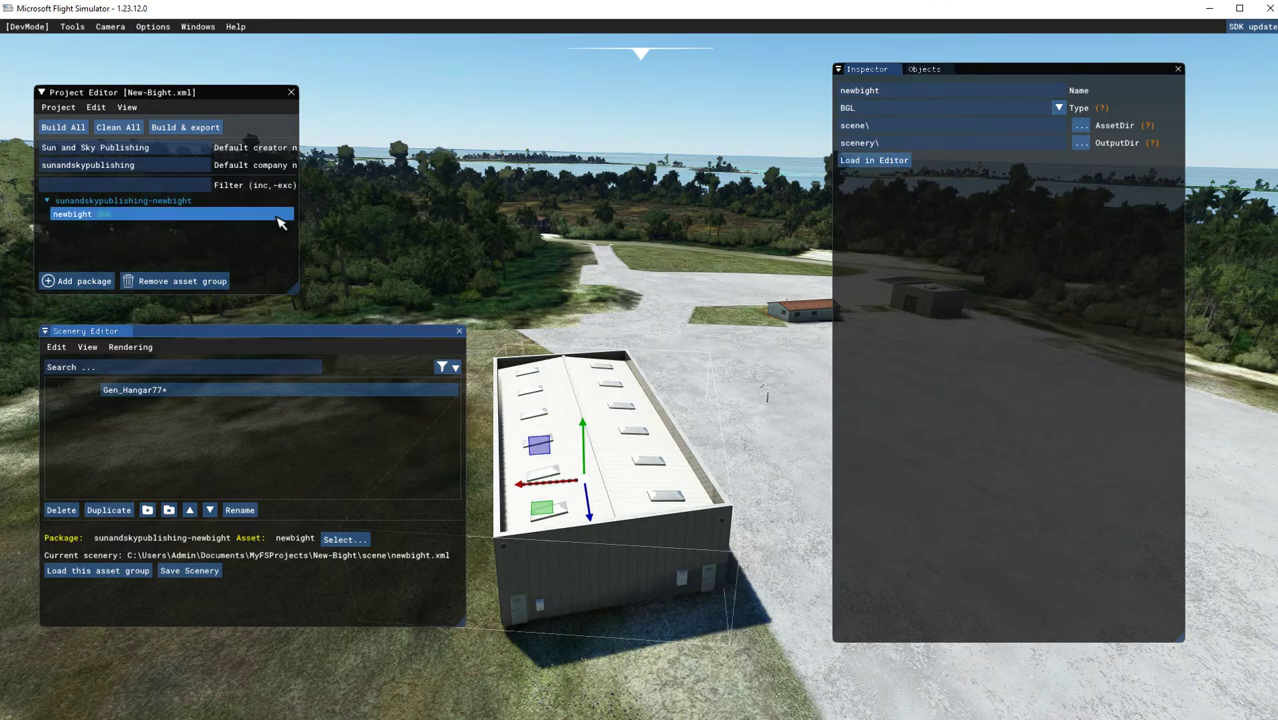
# - Build the sunandskypublishing-newbight package from a cleared Console, finishing with 2 done and 0 failed
pyautogui.click(137, 203)
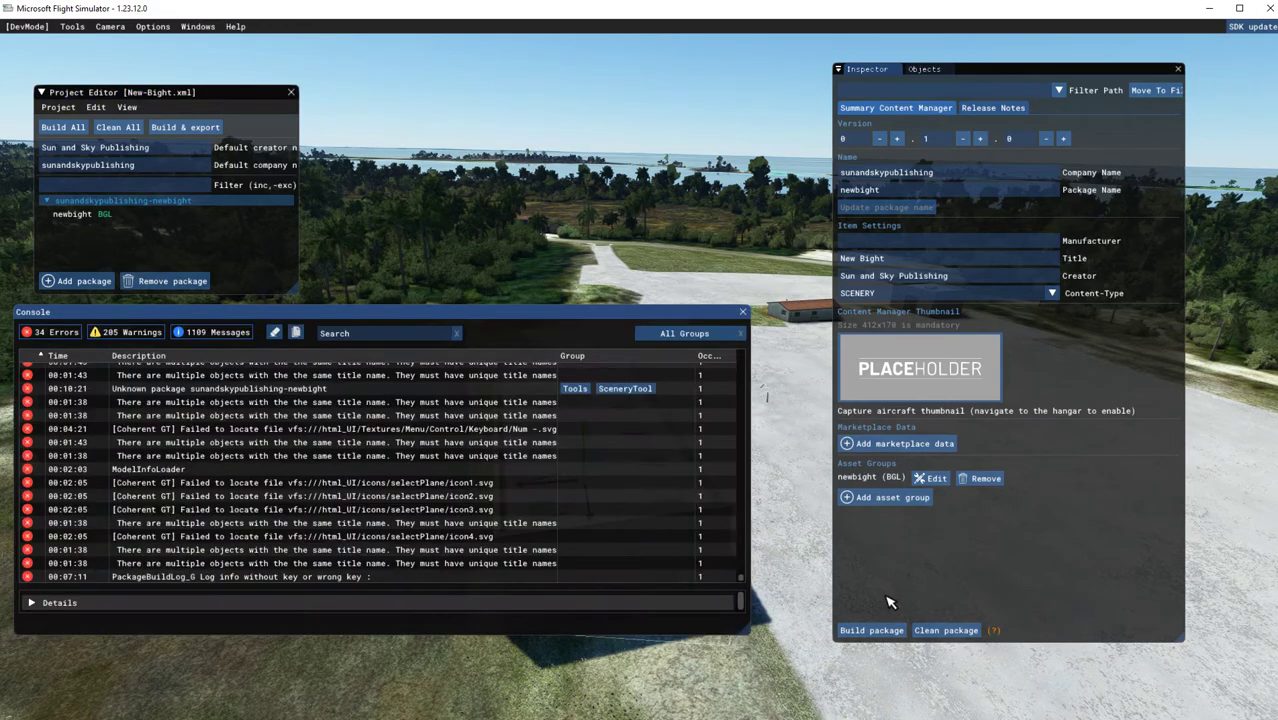
pyautogui.click(275, 336)
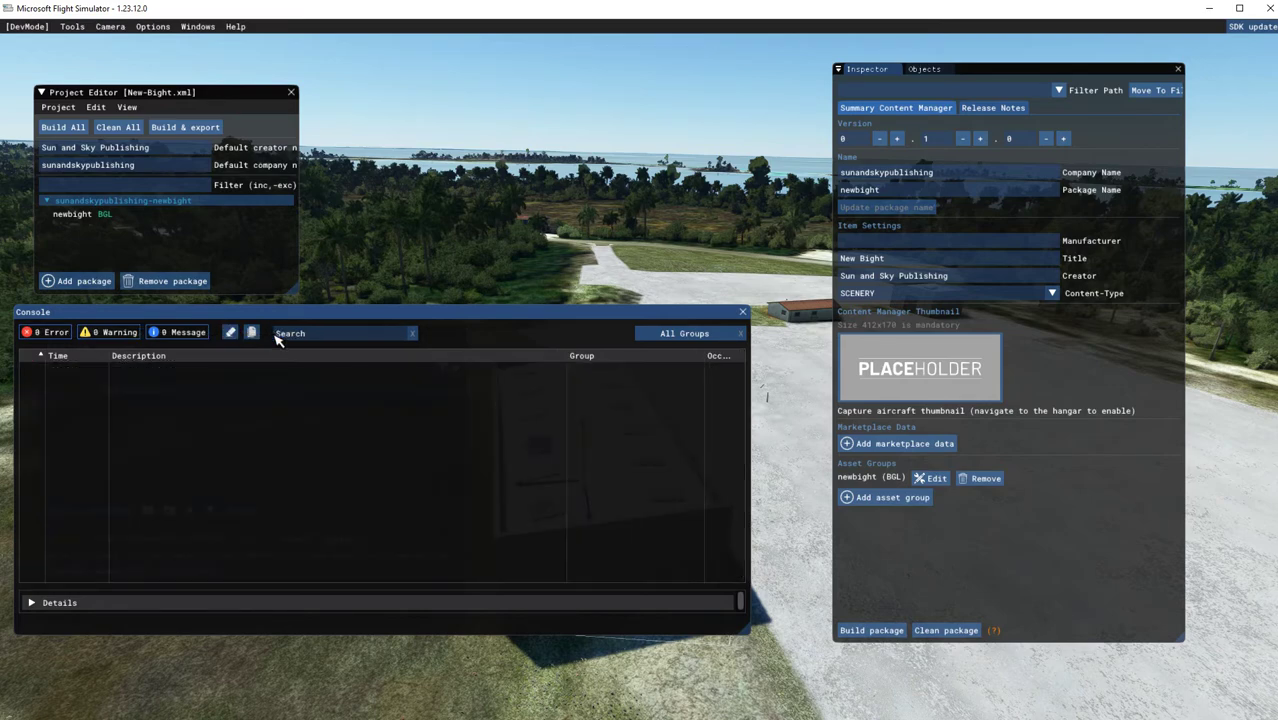
pyautogui.click(868, 634)
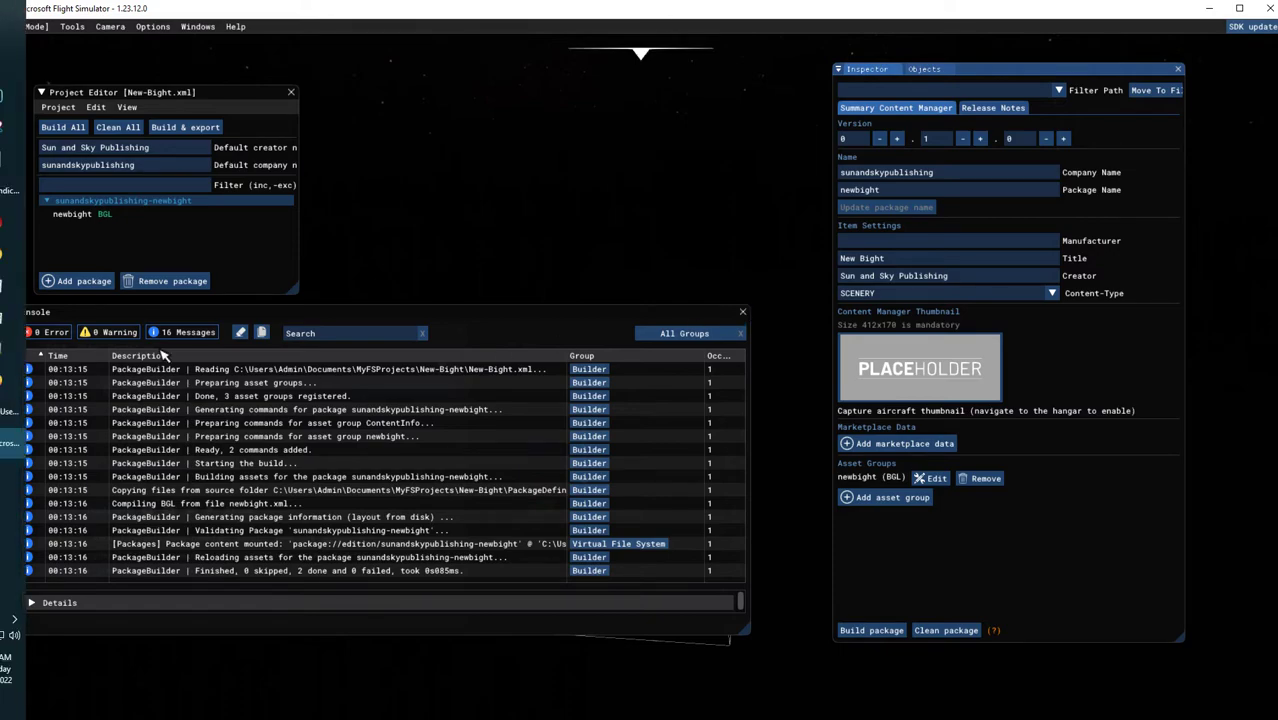
pyautogui.click(742, 313)
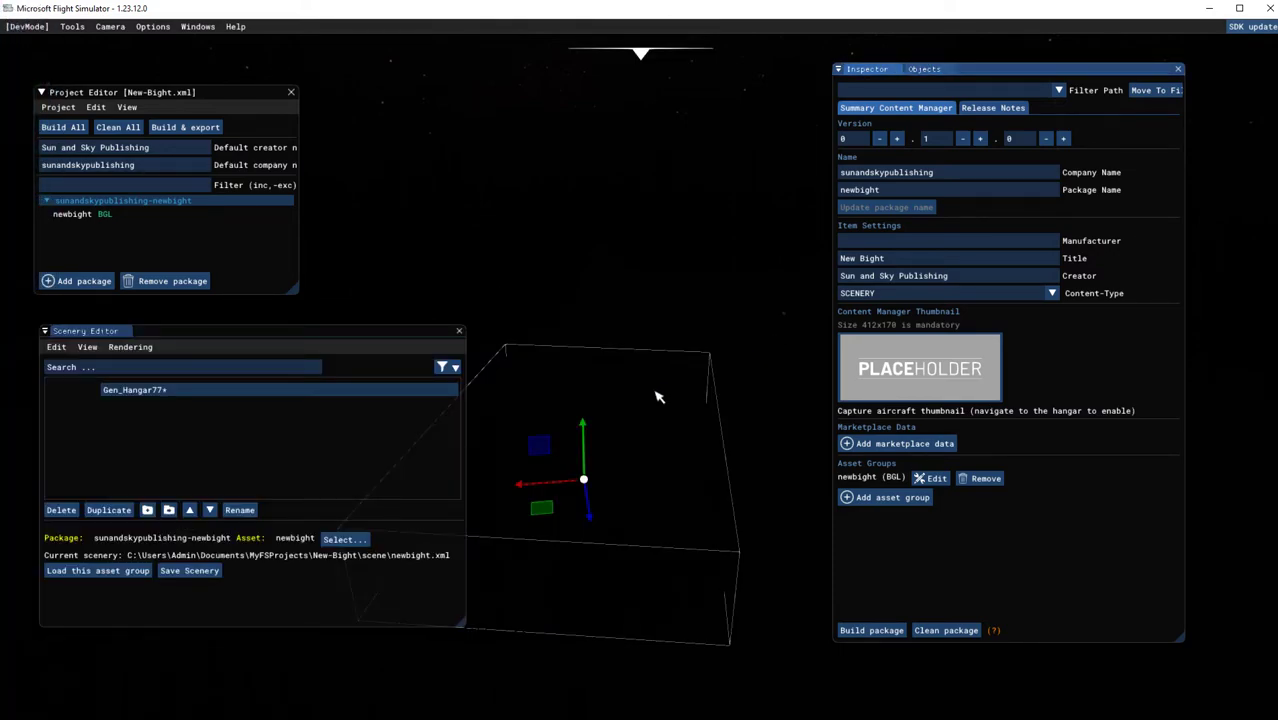
# - Close the Scenery Editor, set Local time to 13h in Options, and close the Console
pyautogui.click(459, 332)
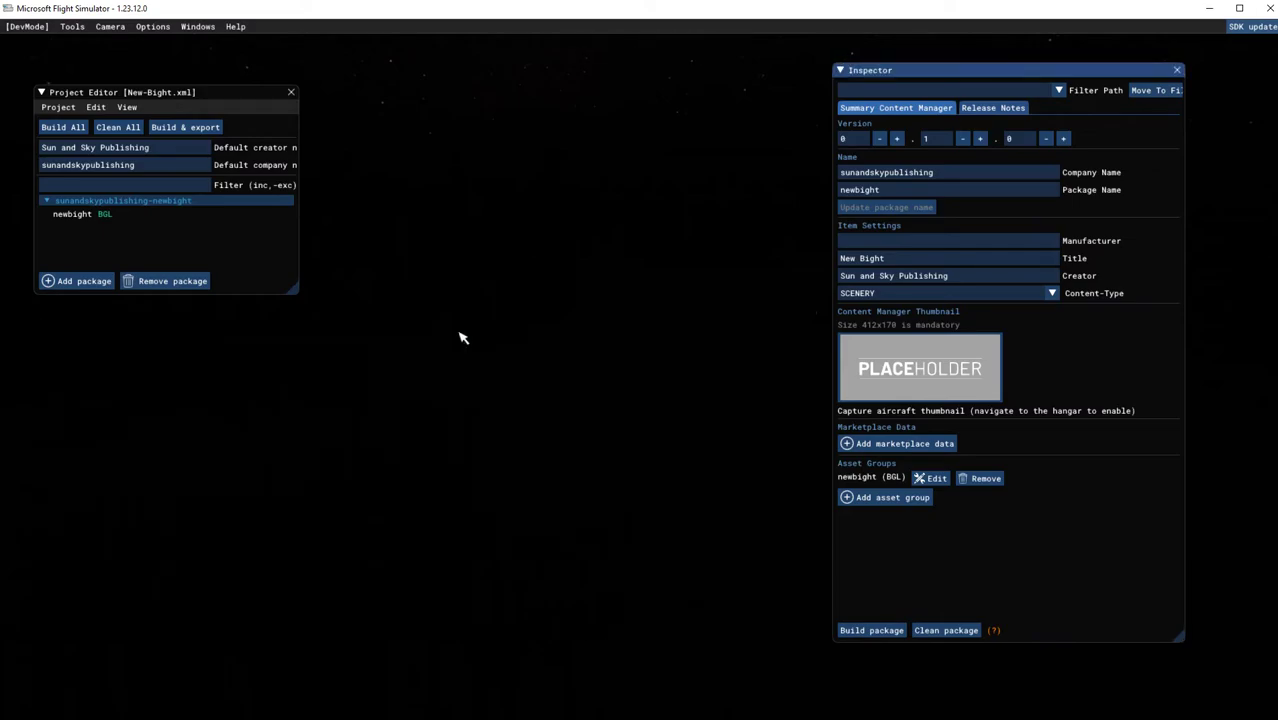
pyautogui.click(150, 27)
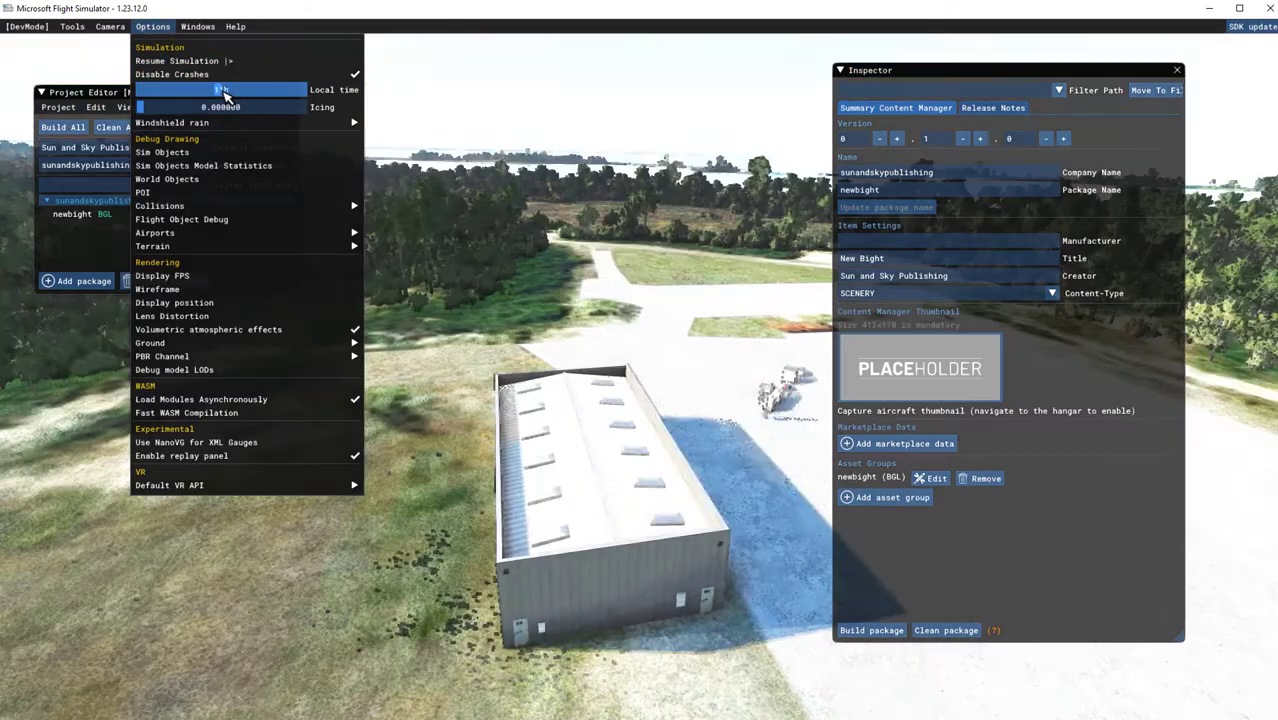
pyautogui.moveTo(225, 93); pyautogui.dragTo(242, 94)
pyautogui.moveTo(250, 122)
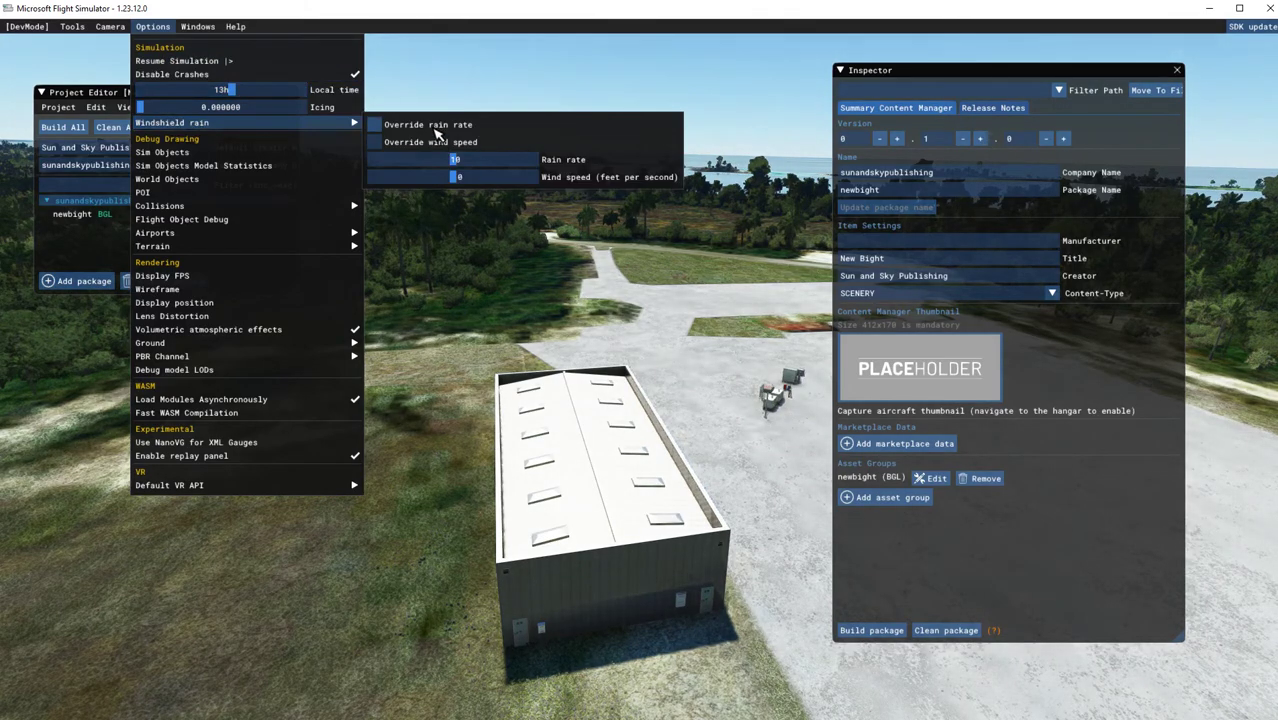
pyautogui.click(477, 69)
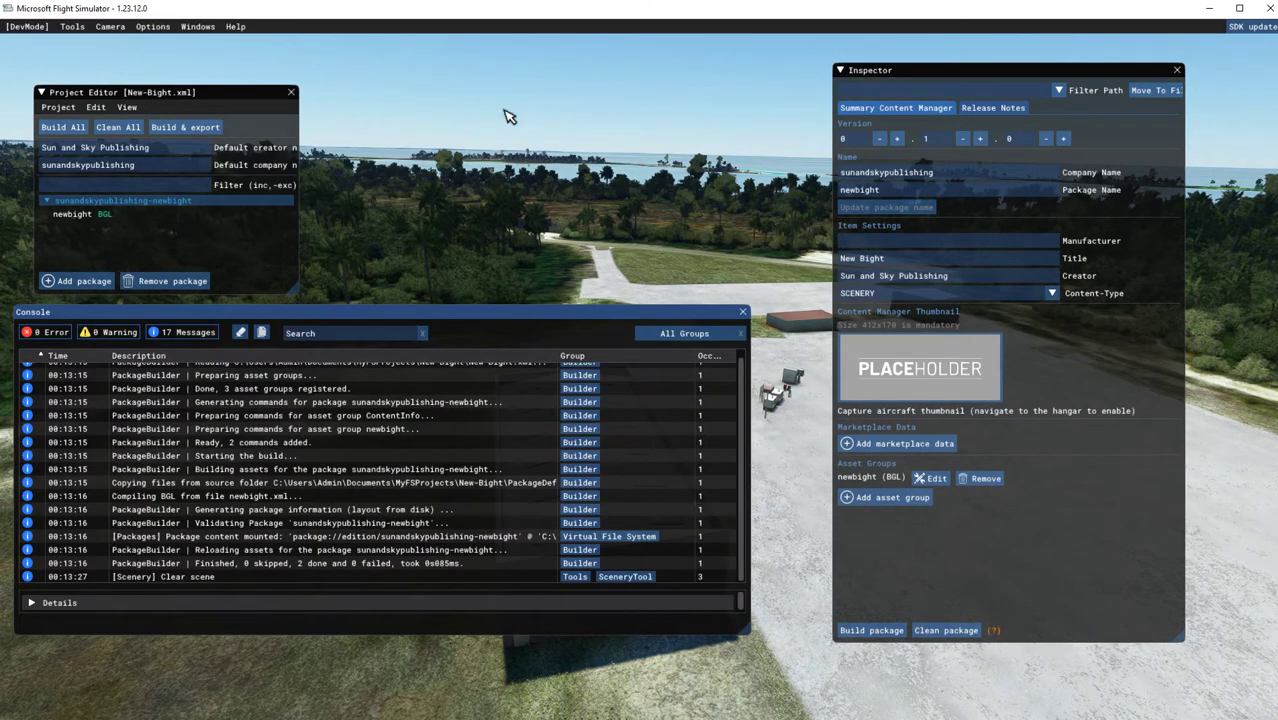
pyautogui.click(740, 311)
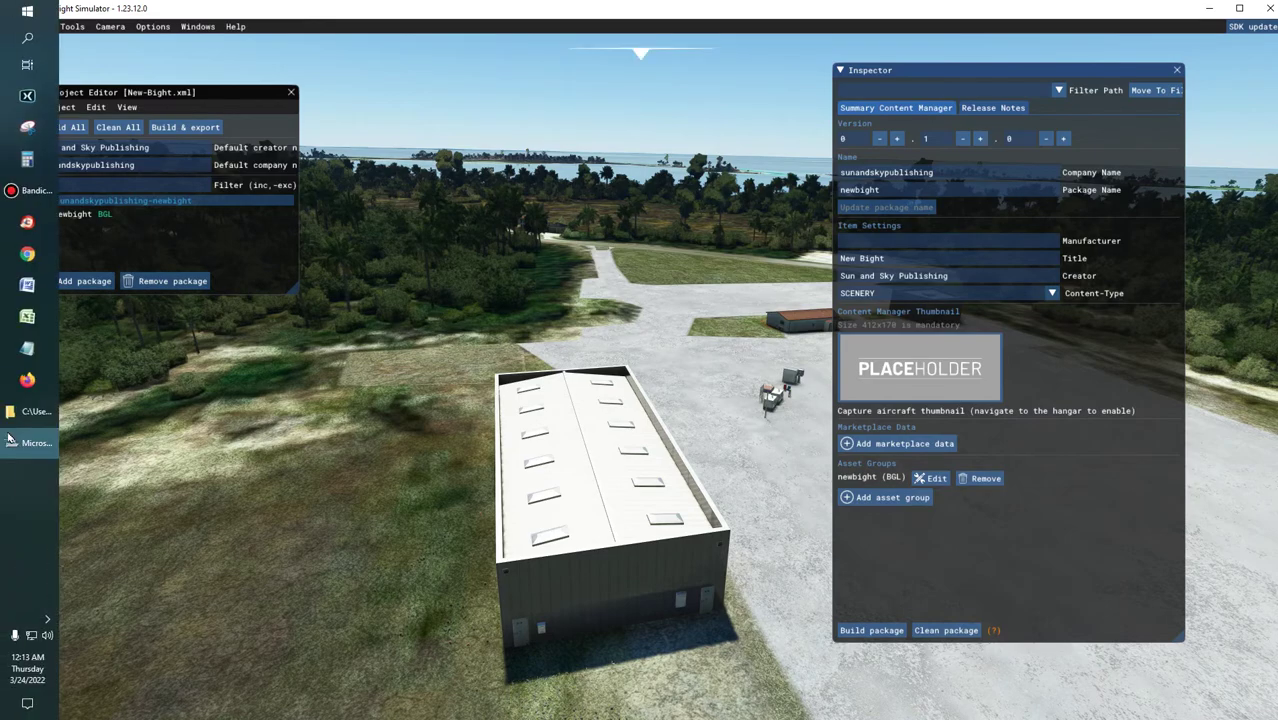
# - Confirm newbight.bgl in Packages > sunandskypublishing-newbight > scenery, return to New-Bight, and minimize Explorer
pyautogui.click(18, 420)
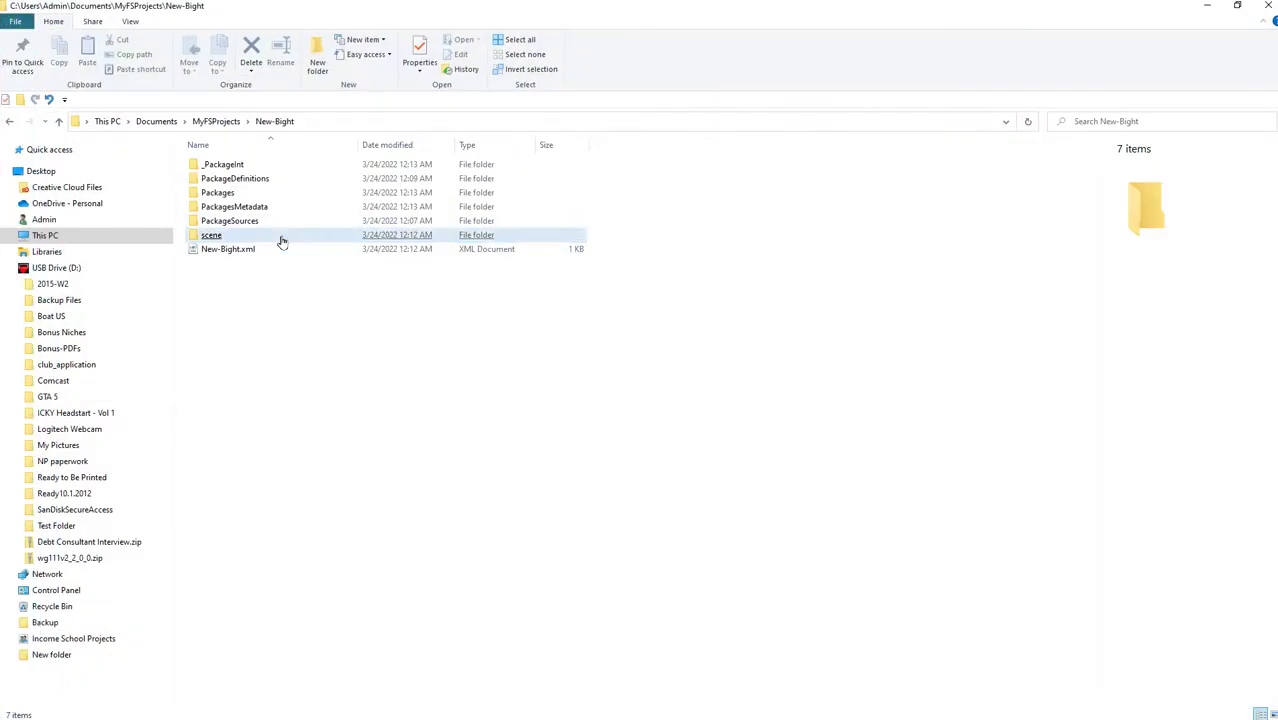
pyautogui.doubleClick(218, 238)
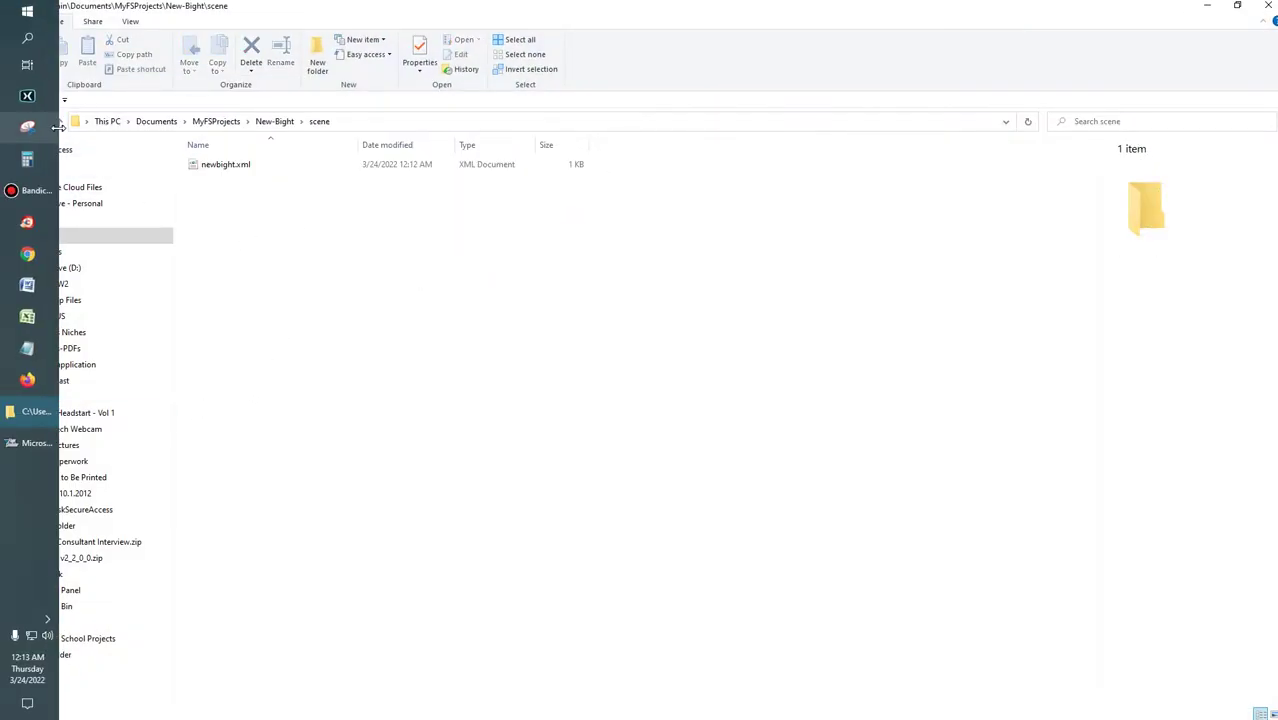
pyautogui.click(64, 122)
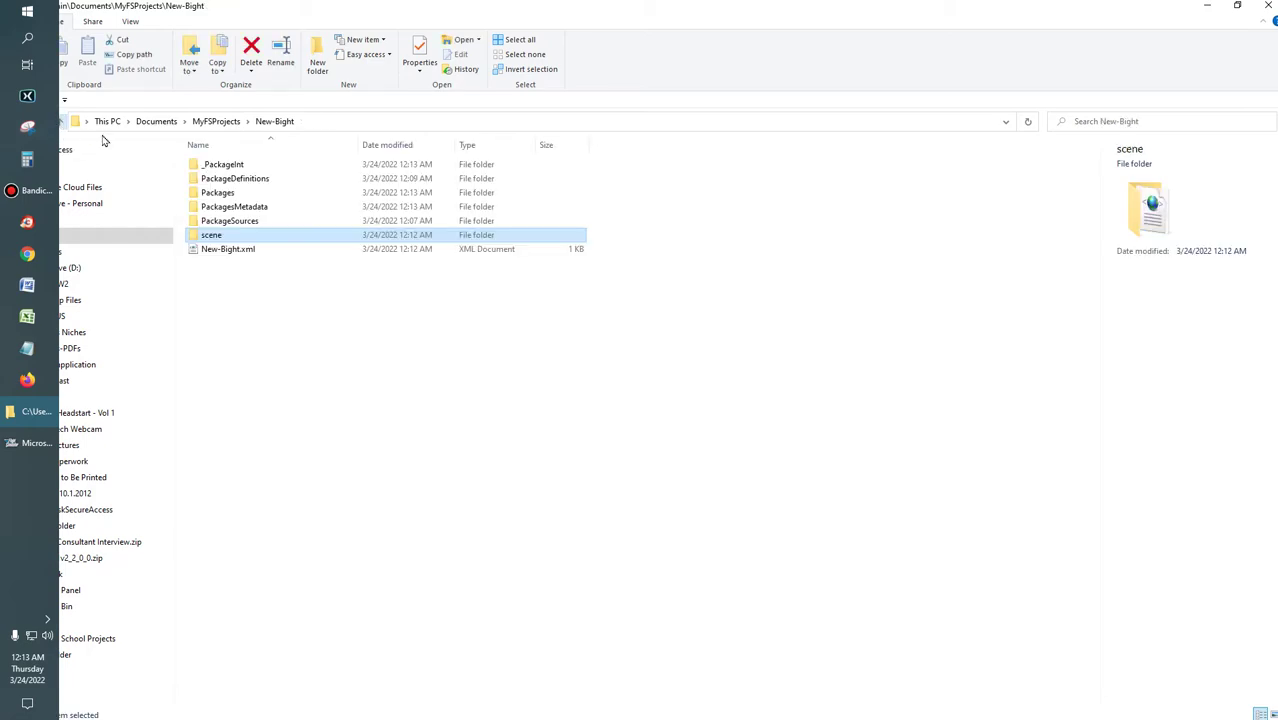
pyautogui.doubleClick(218, 193)
pyautogui.doubleClick(257, 166)
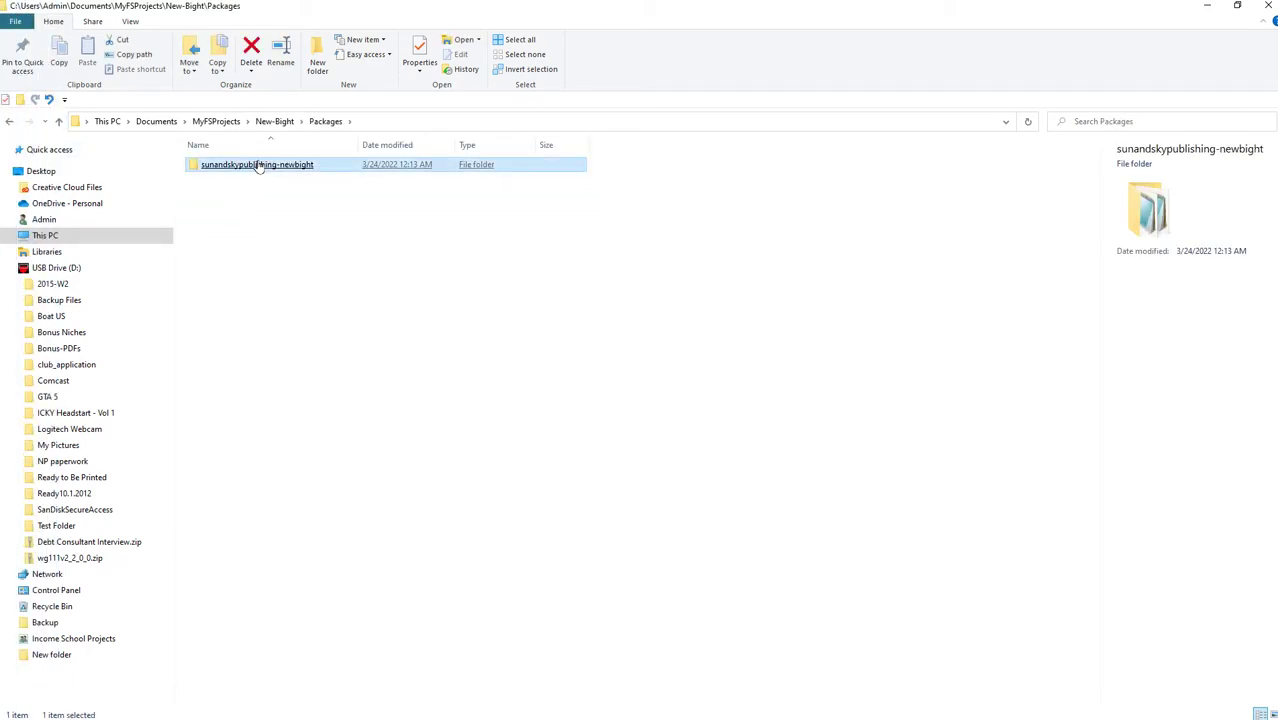
pyautogui.doubleClick(214, 180)
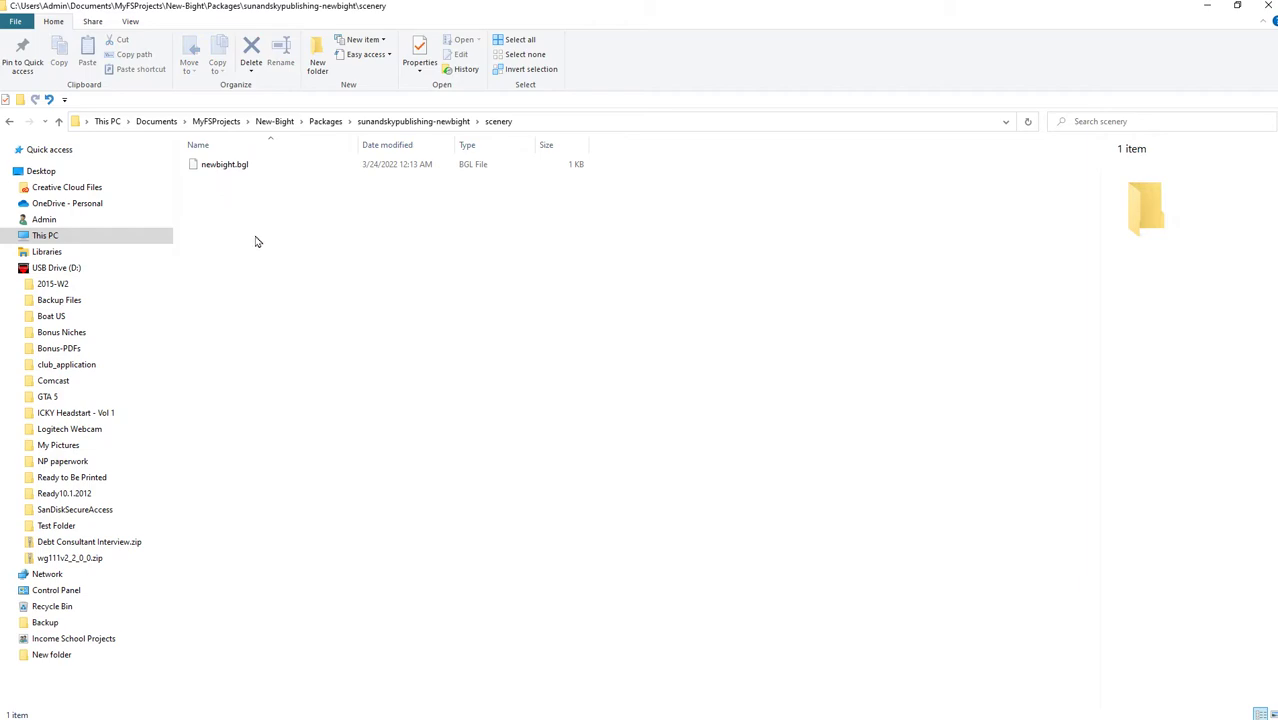
pyautogui.click(59, 122)
pyautogui.click(59, 122)
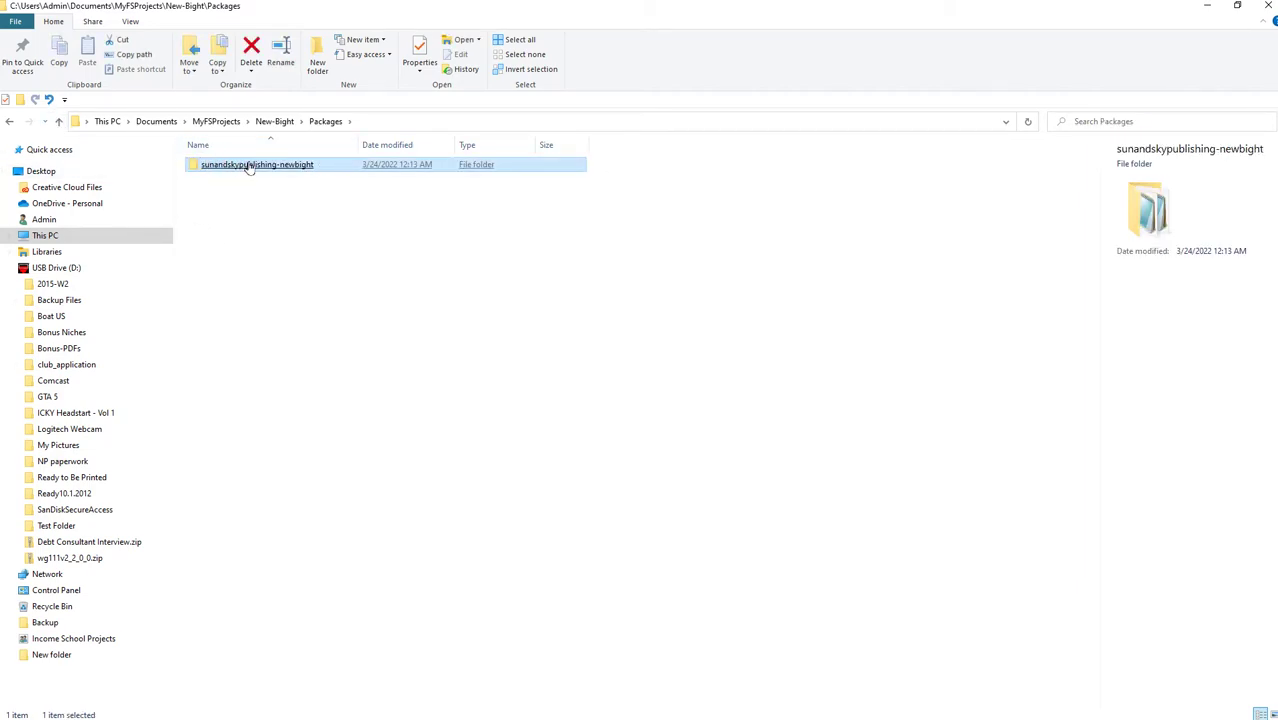
pyautogui.click(59, 122)
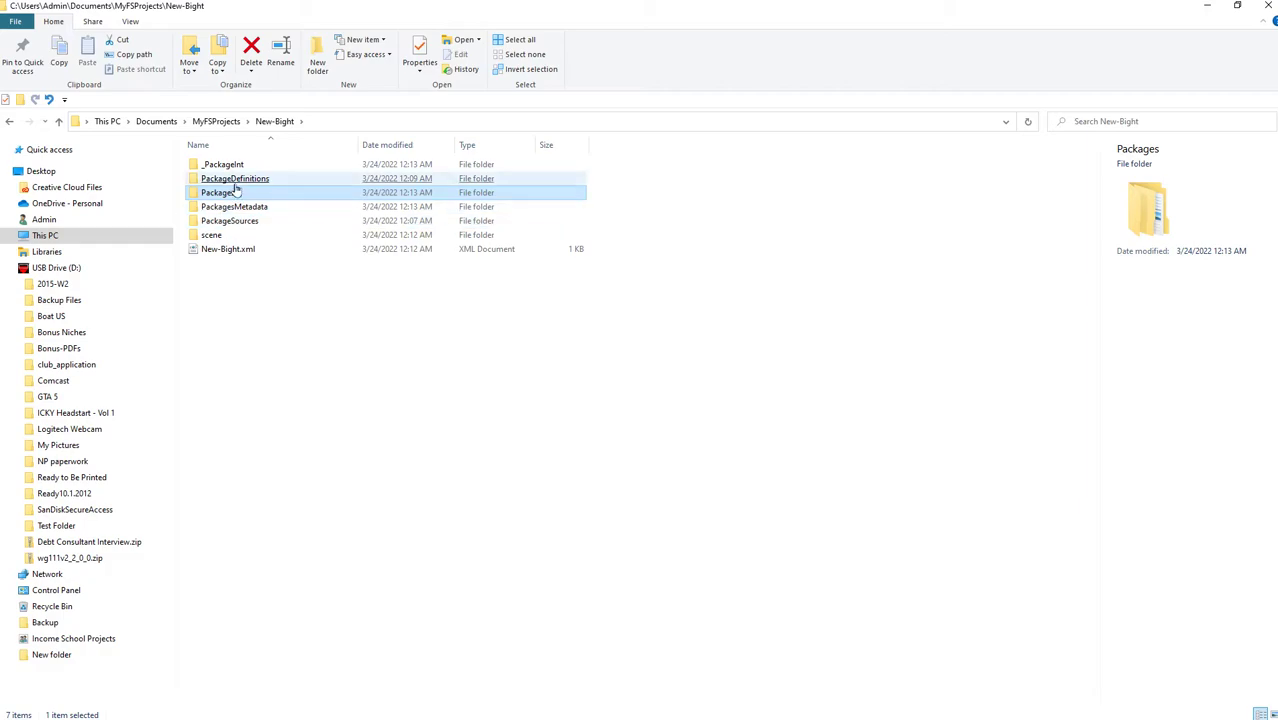
pyautogui.click(1207, 9)
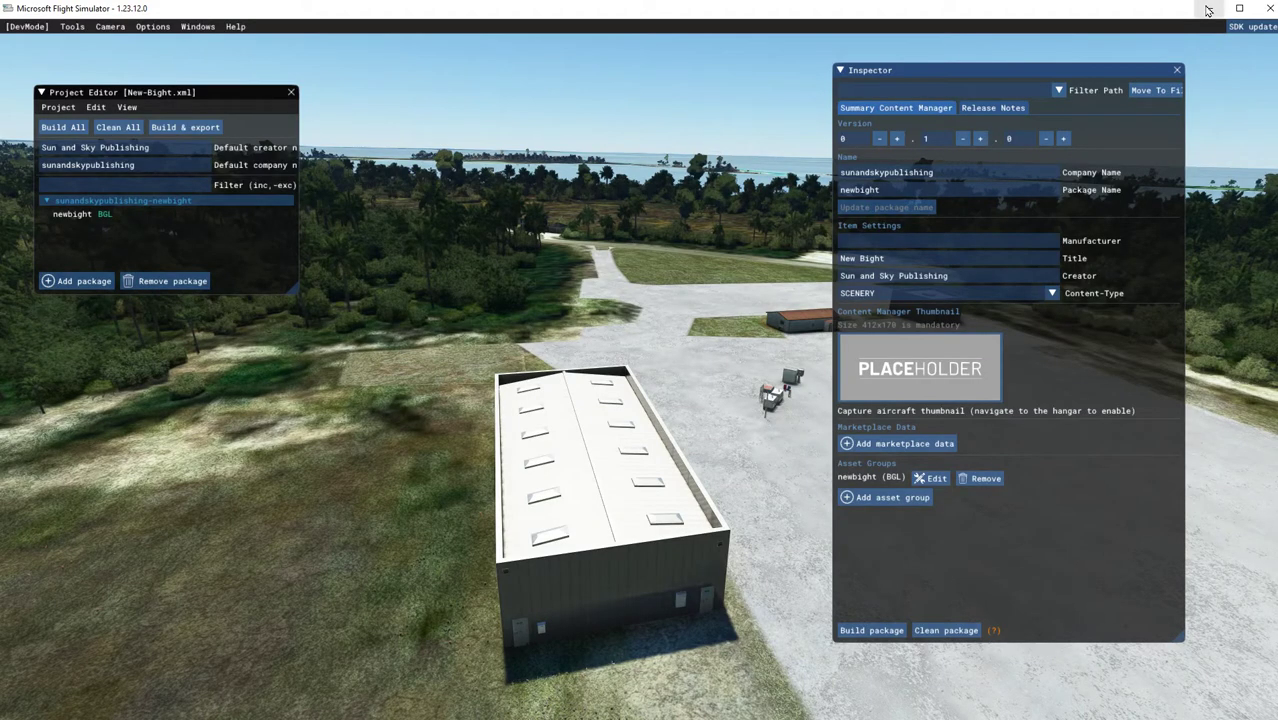
# - Close the Inspector and Project Editor panels and dismiss the developer mode menu
pyautogui.click(1176, 72)
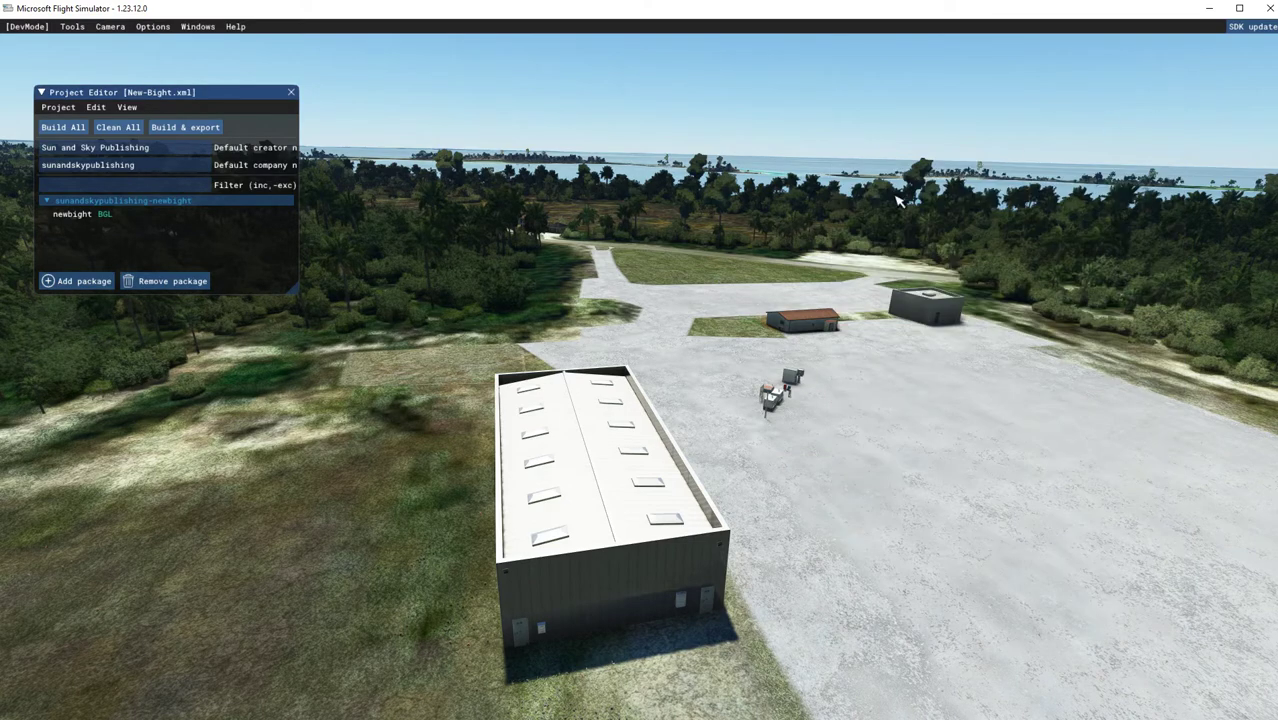
pyautogui.click(291, 93)
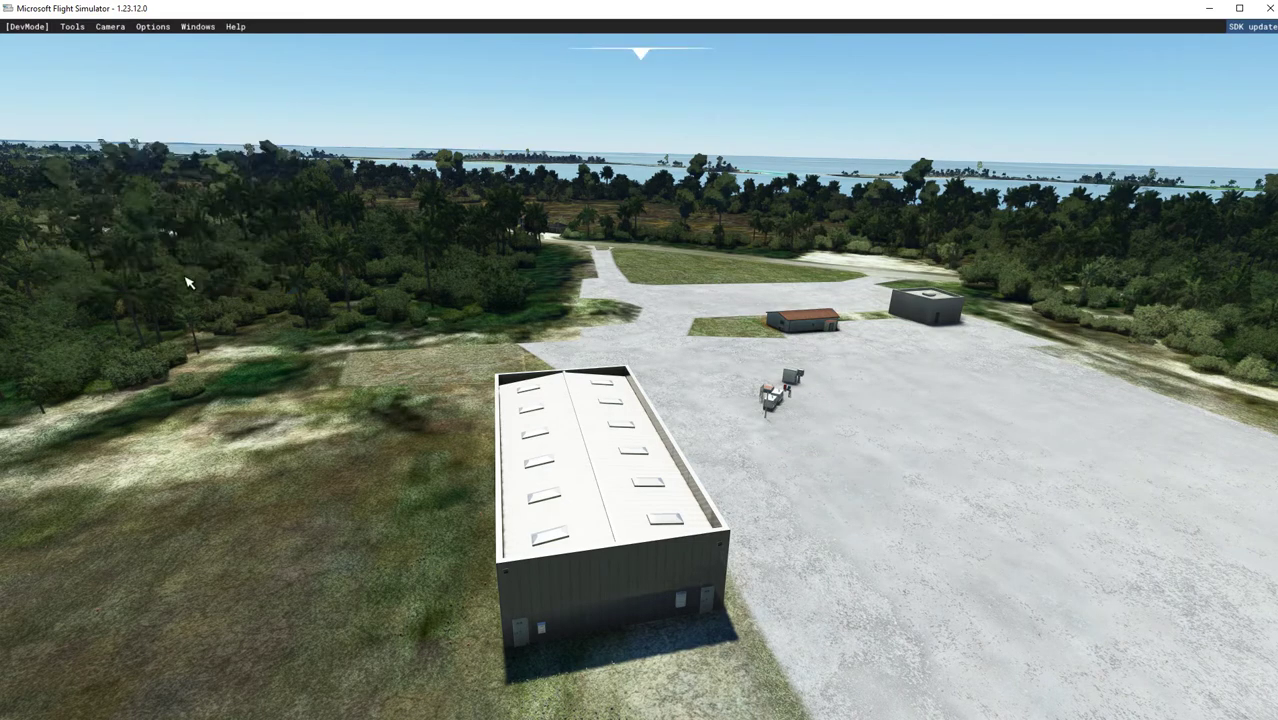
pyautogui.click(27, 26)
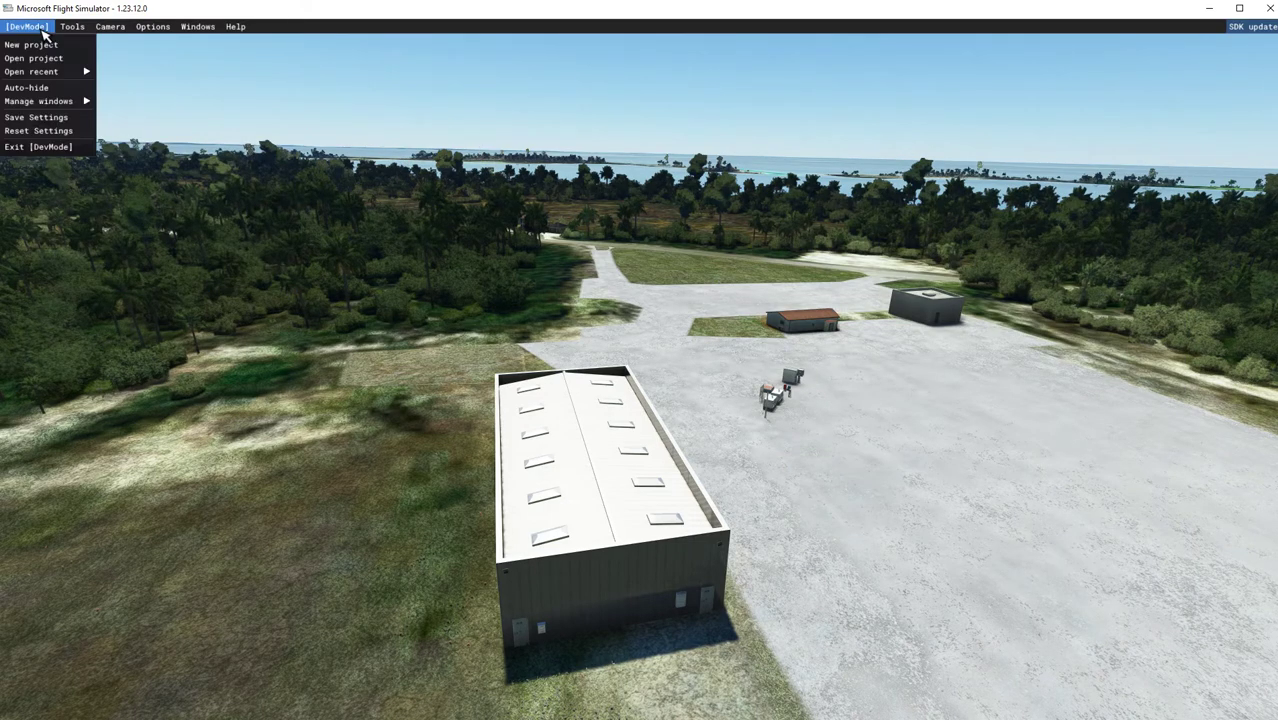
pyautogui.click(200, 157)
pyautogui.moveTo(722, 10)
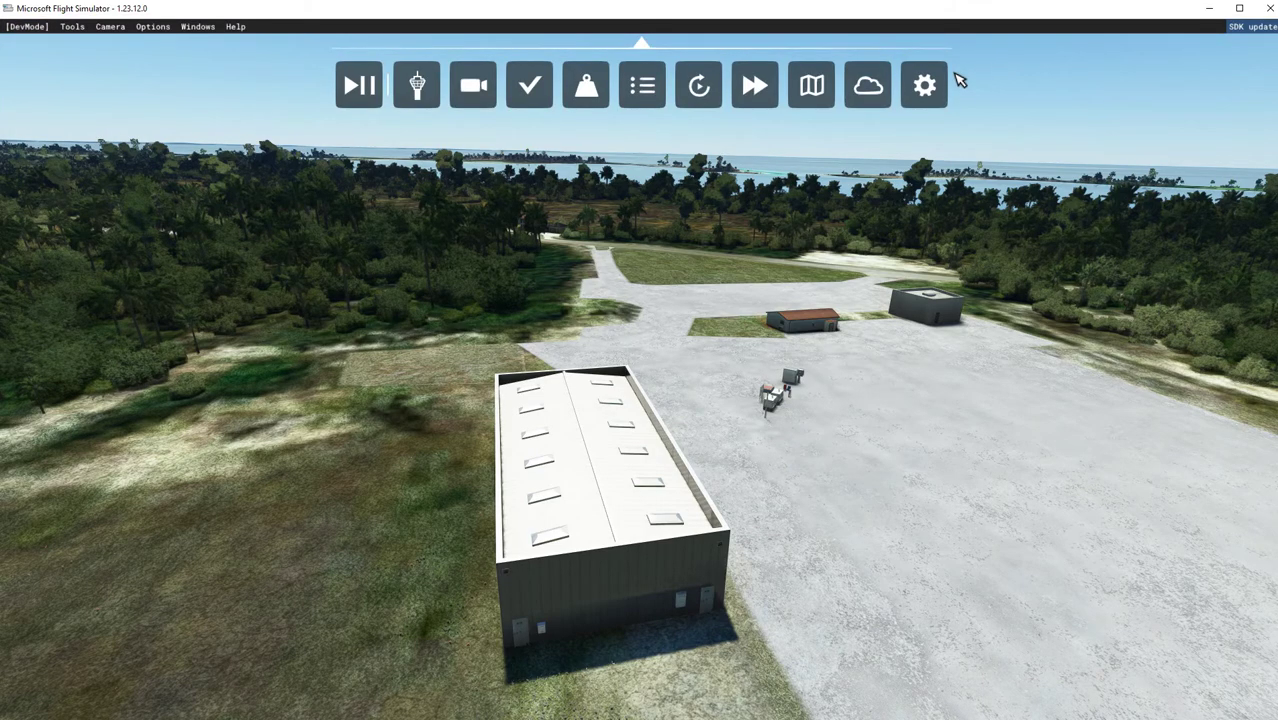
# - Leave the flight for the main menu and quit Flight Simulator to desktop
pyautogui.press('Escape')
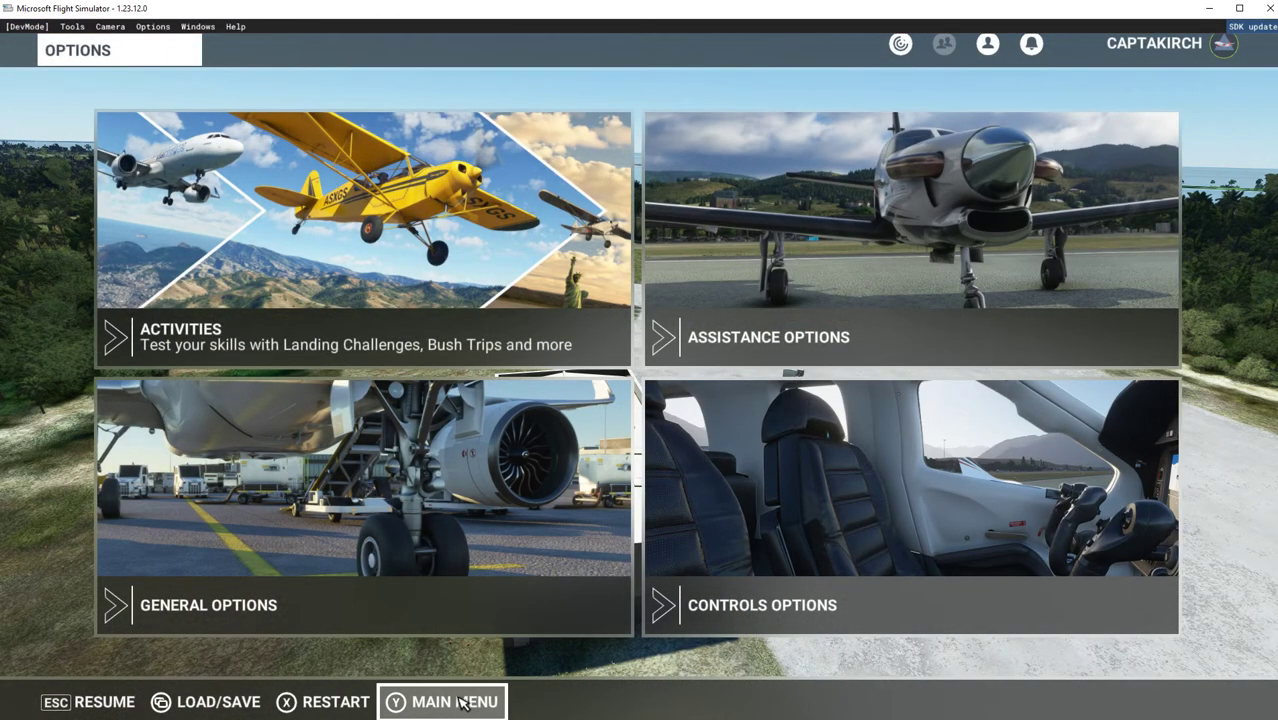
pyautogui.click(462, 703)
pyautogui.click(450, 451)
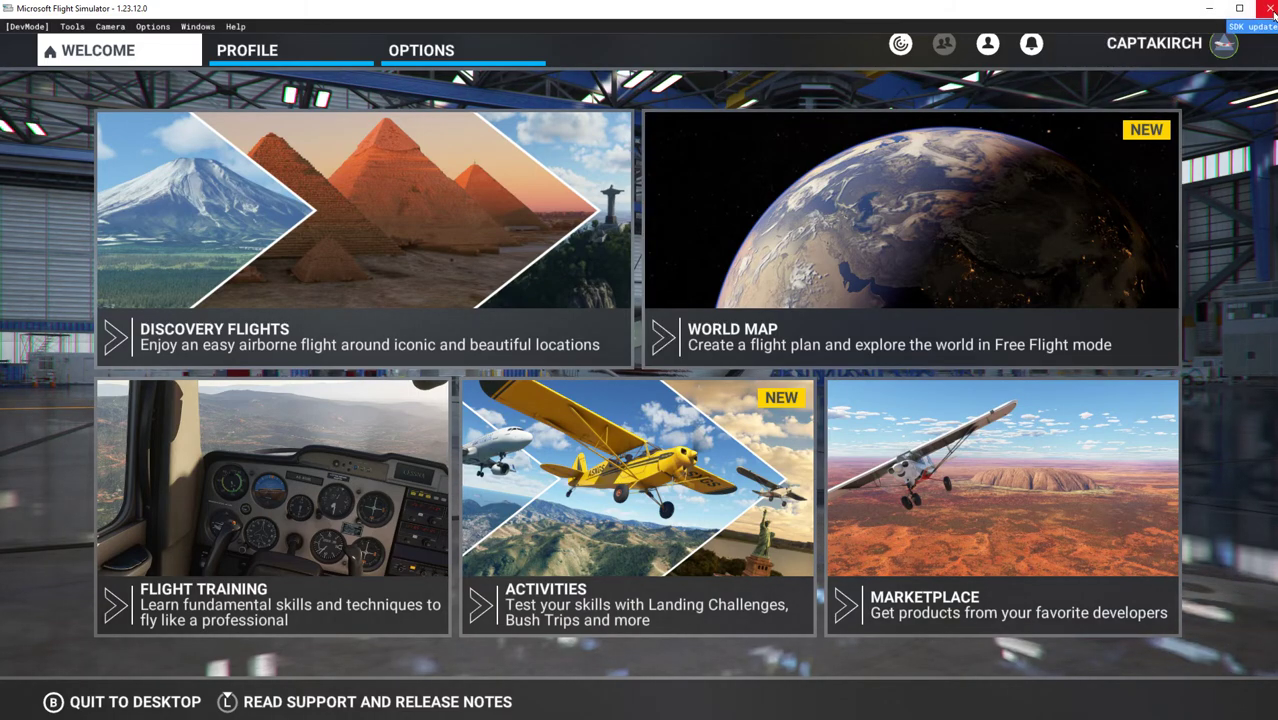
pyautogui.click(130, 704)
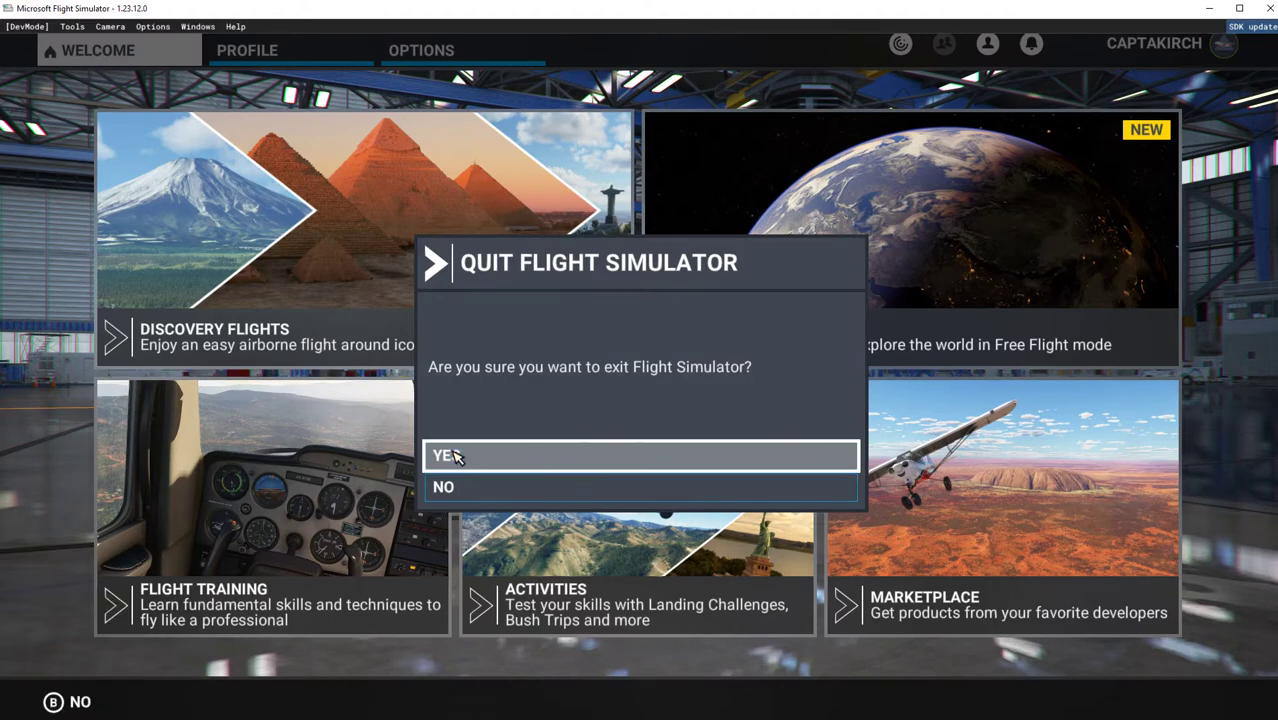
pyautogui.click(699, 452)
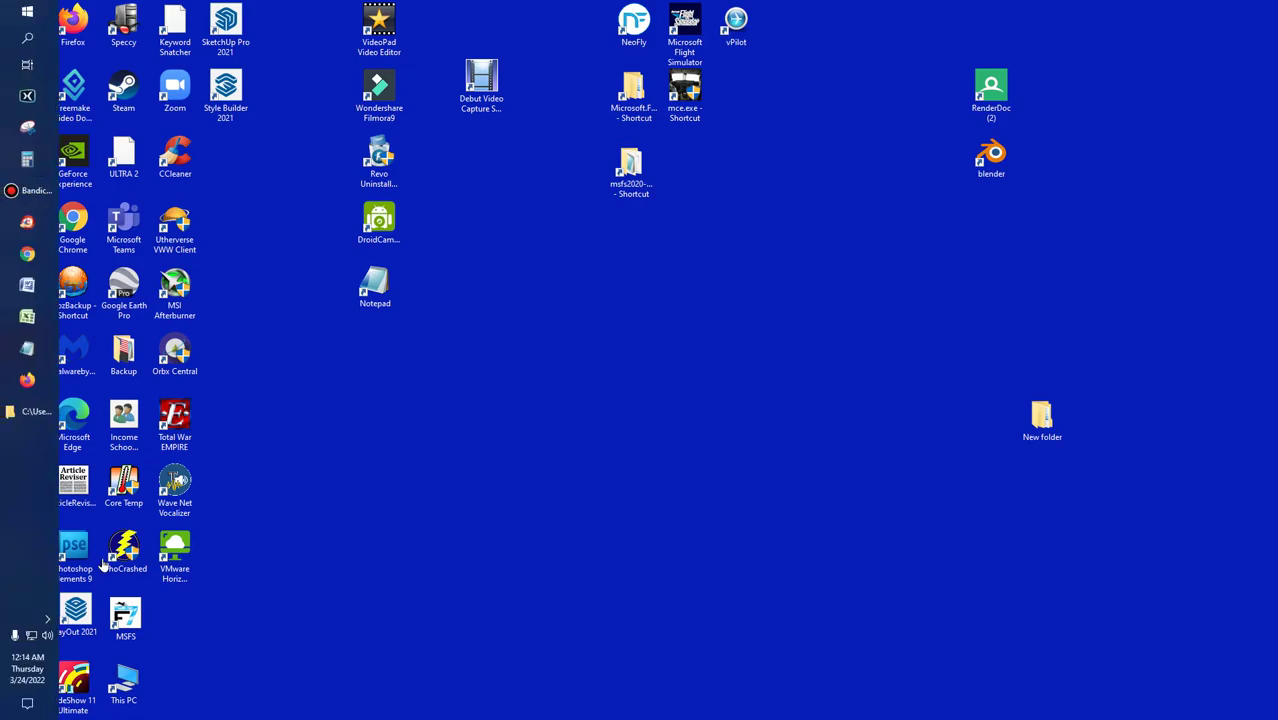
# - Restore Explorer, copy the sunandskypublishing-newbight folder from Packages, then minimize Explorer
pyautogui.moveTo(10, 367)
pyautogui.moveTo(0, 455)
pyautogui.click(36, 411)
pyautogui.doubleClick(229, 198)
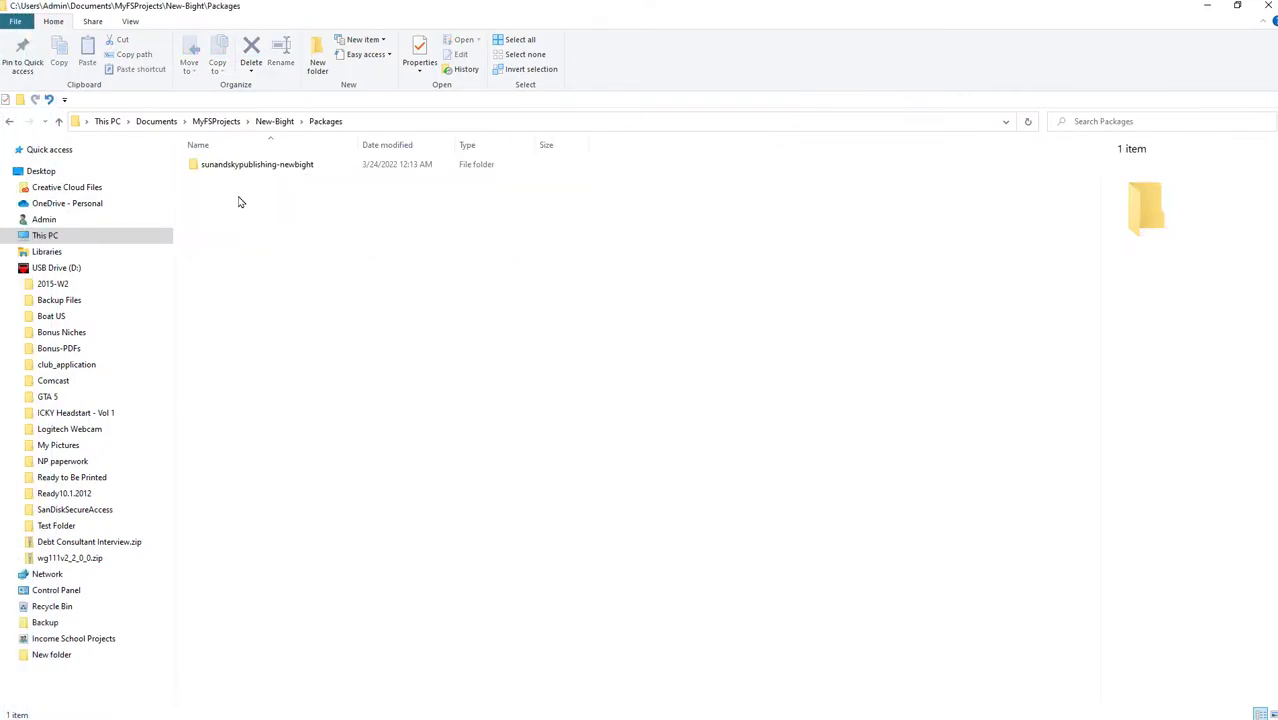
pyautogui.rightClick(263, 170)
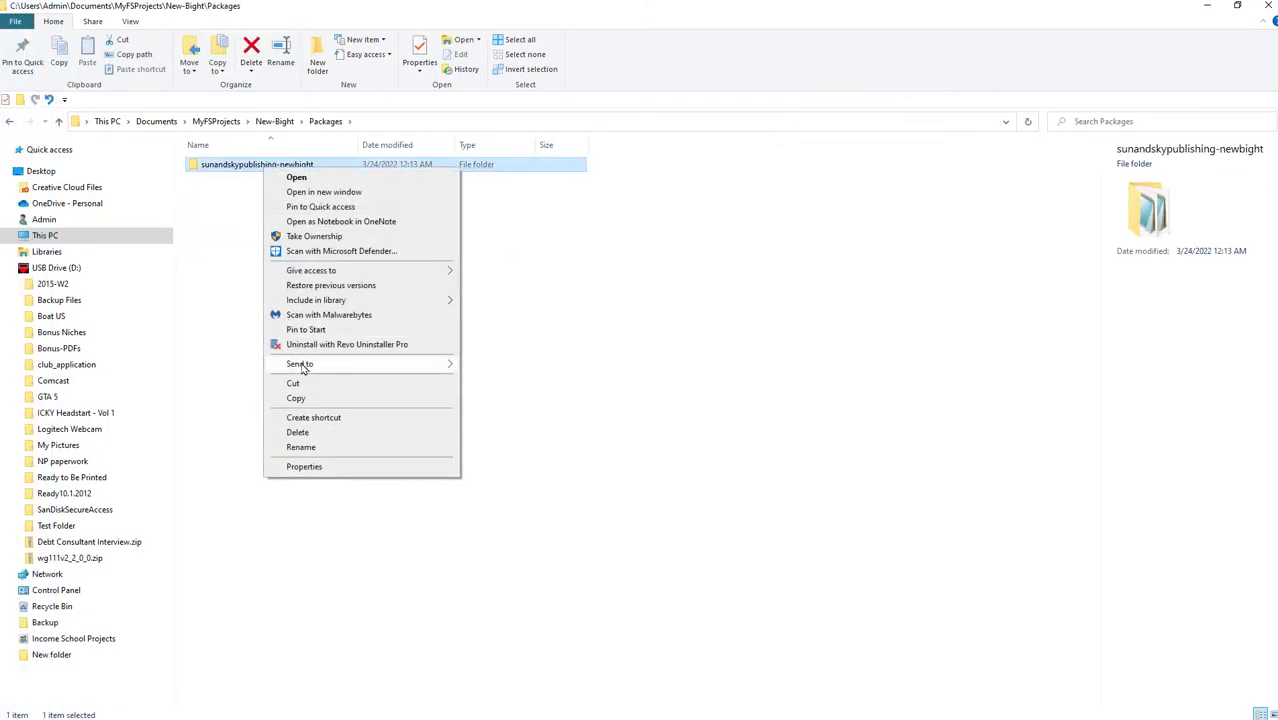
pyautogui.click(302, 398)
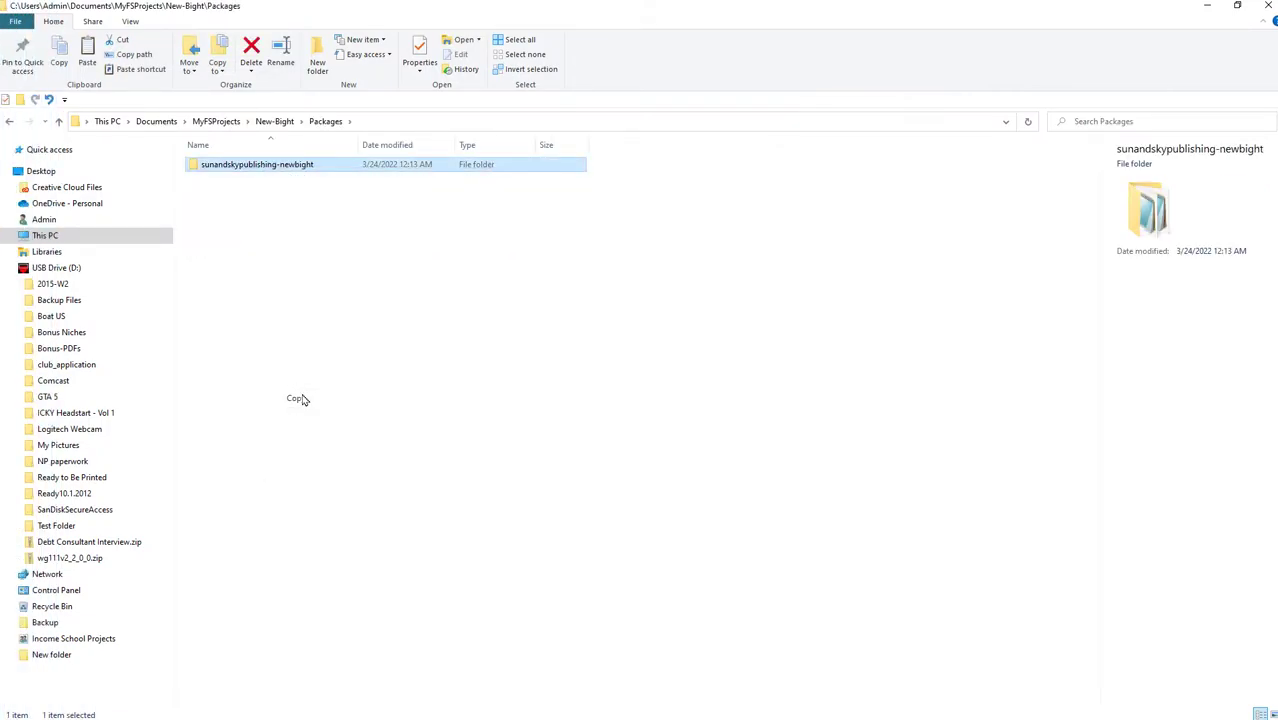
pyautogui.click(1210, 5)
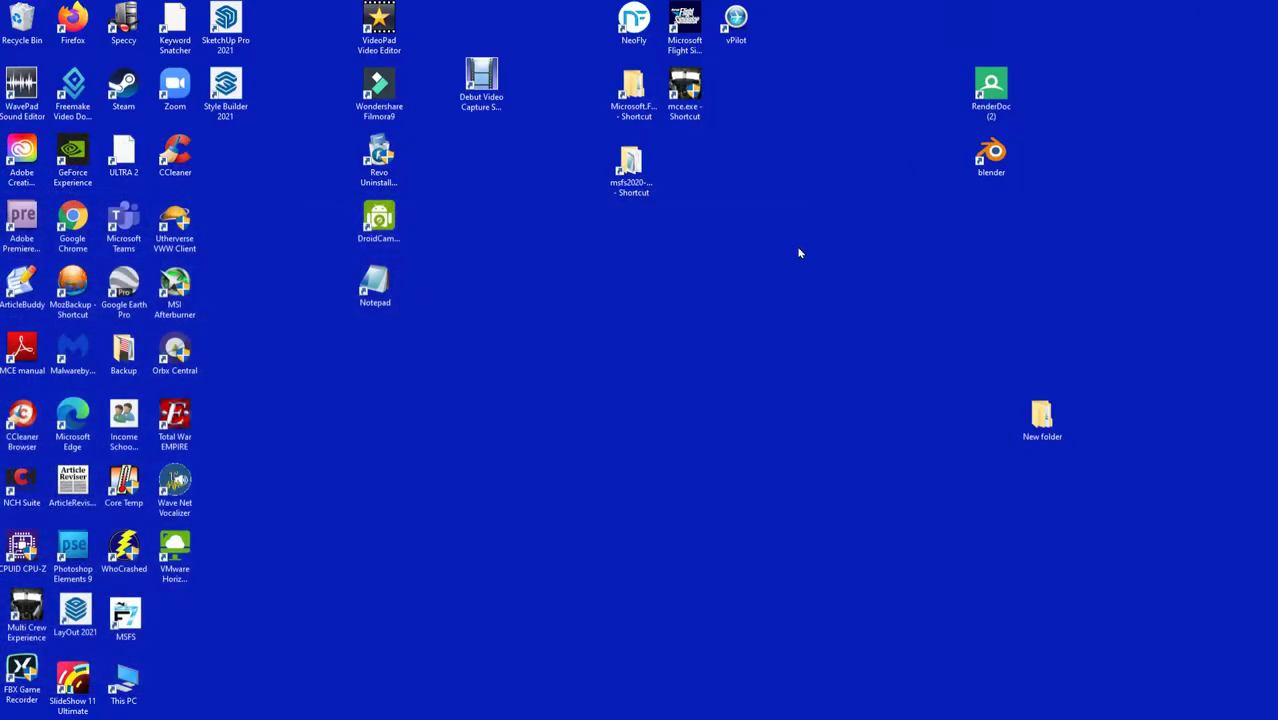
# - Open the Flight Simulator folder and go to LocalCache > Packages > Community
pyautogui.click(634, 116)
pyautogui.press('Return')
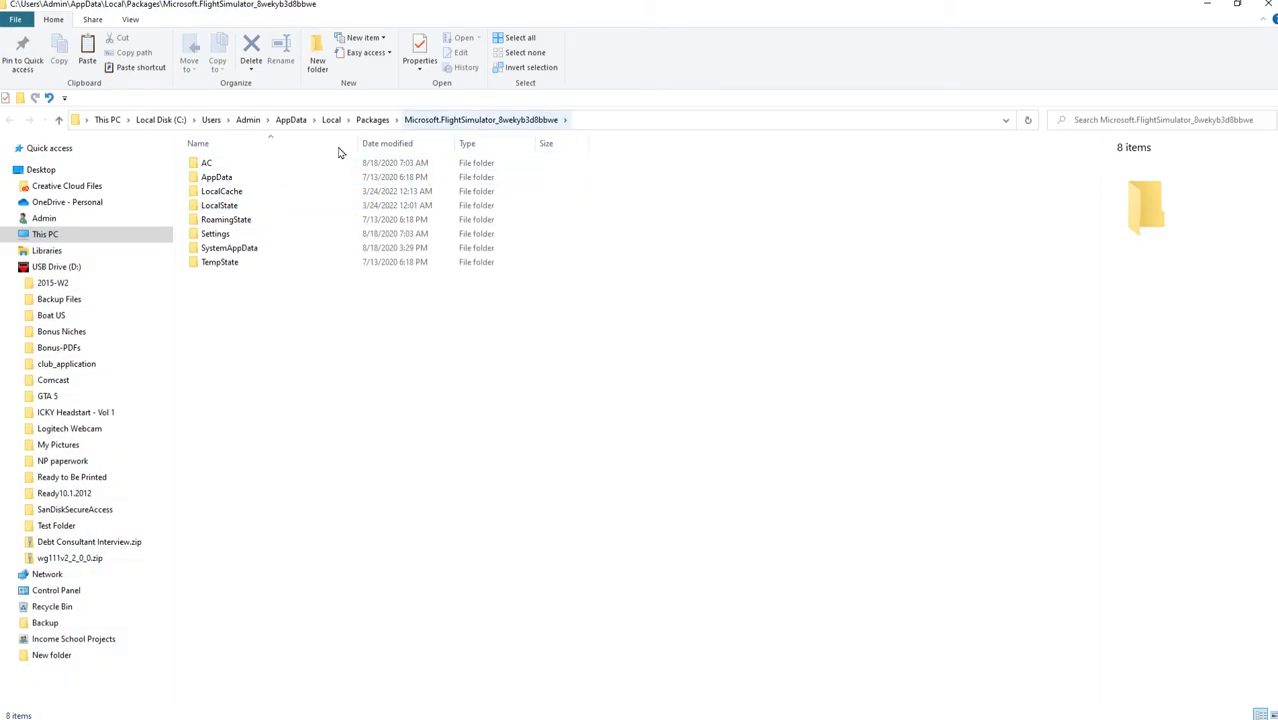
pyautogui.doubleClick(222, 195)
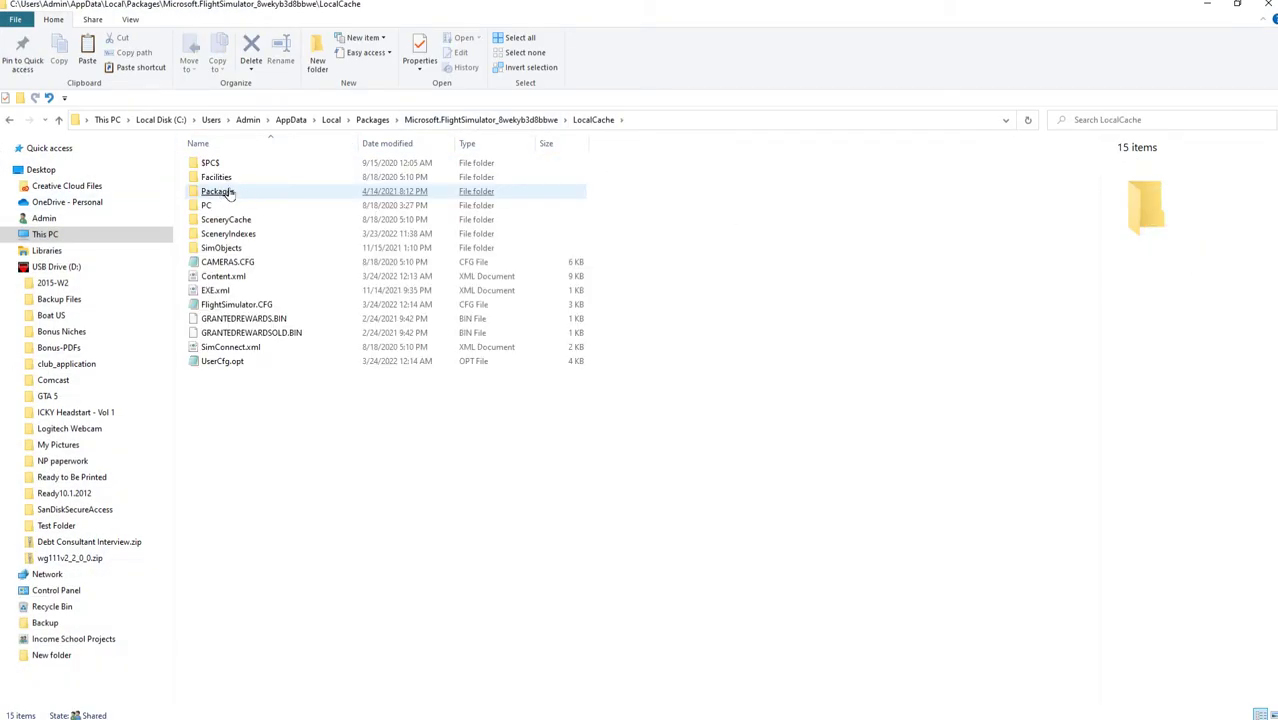
pyautogui.doubleClick(228, 192)
pyautogui.doubleClick(231, 163)
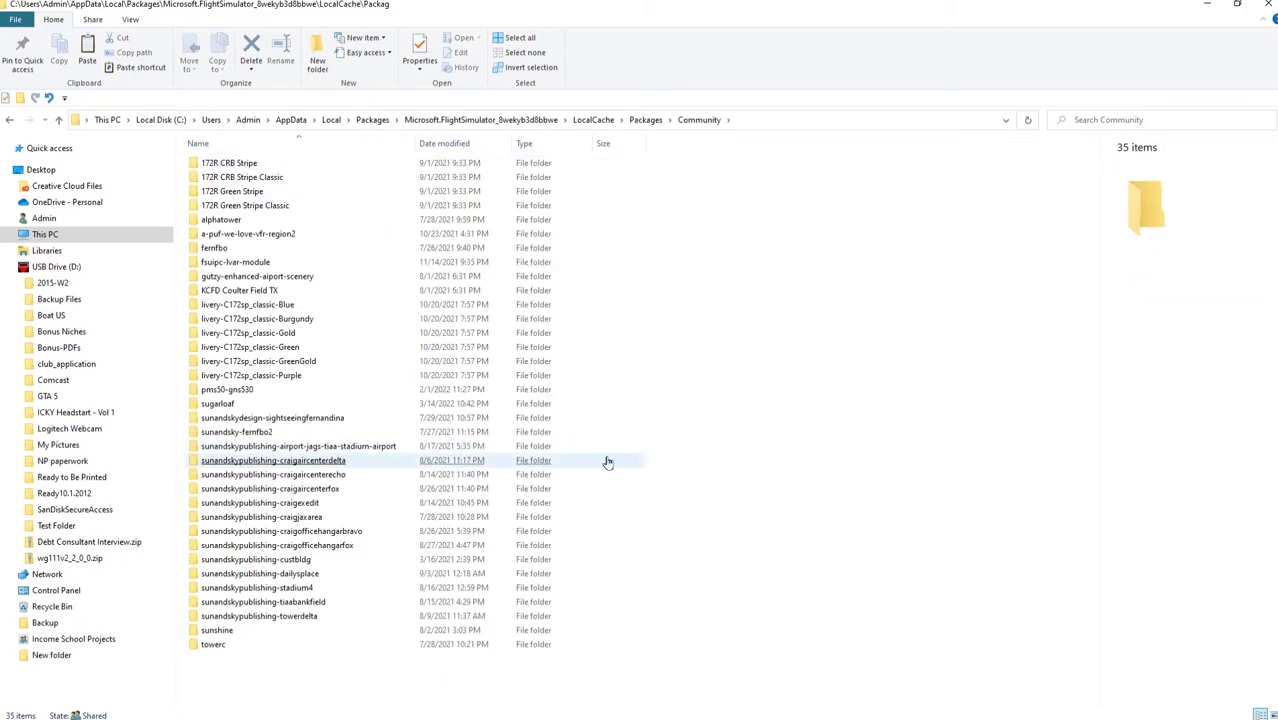
# - Paste the sunandskypublishing-newbight folder into Community and close File Explorer
pyautogui.rightClick(728, 472)
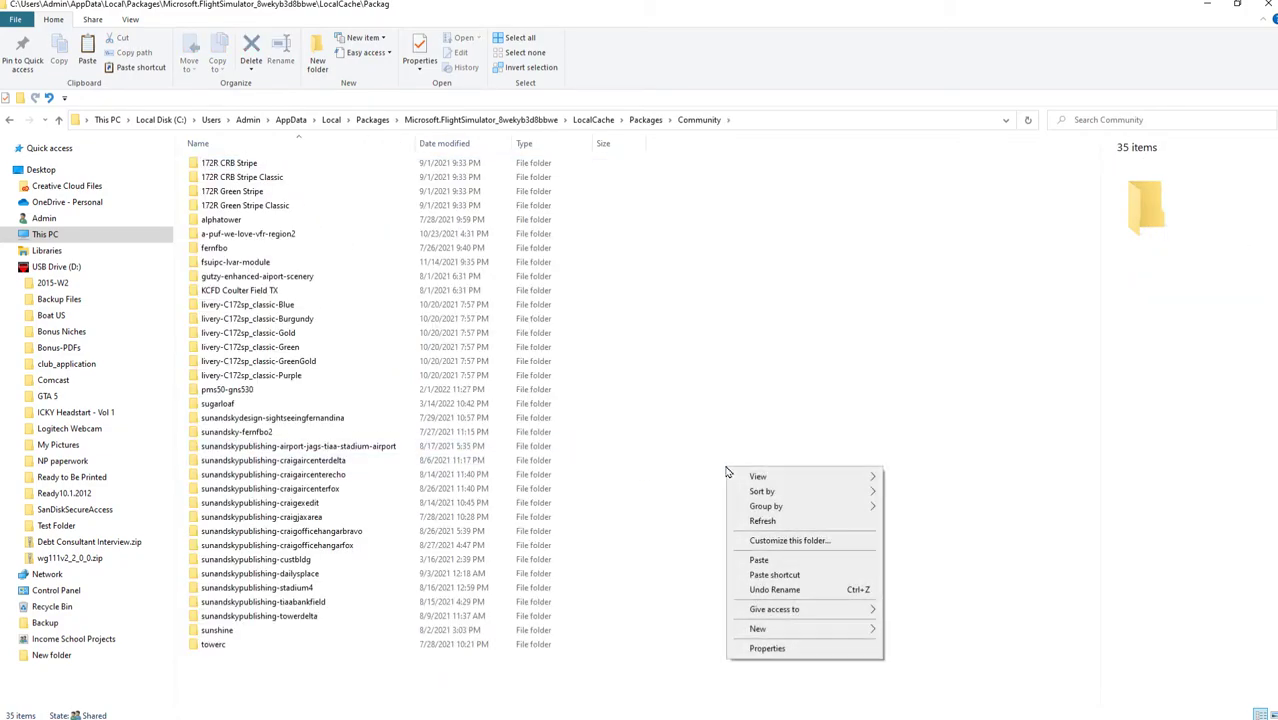
pyautogui.click(786, 564)
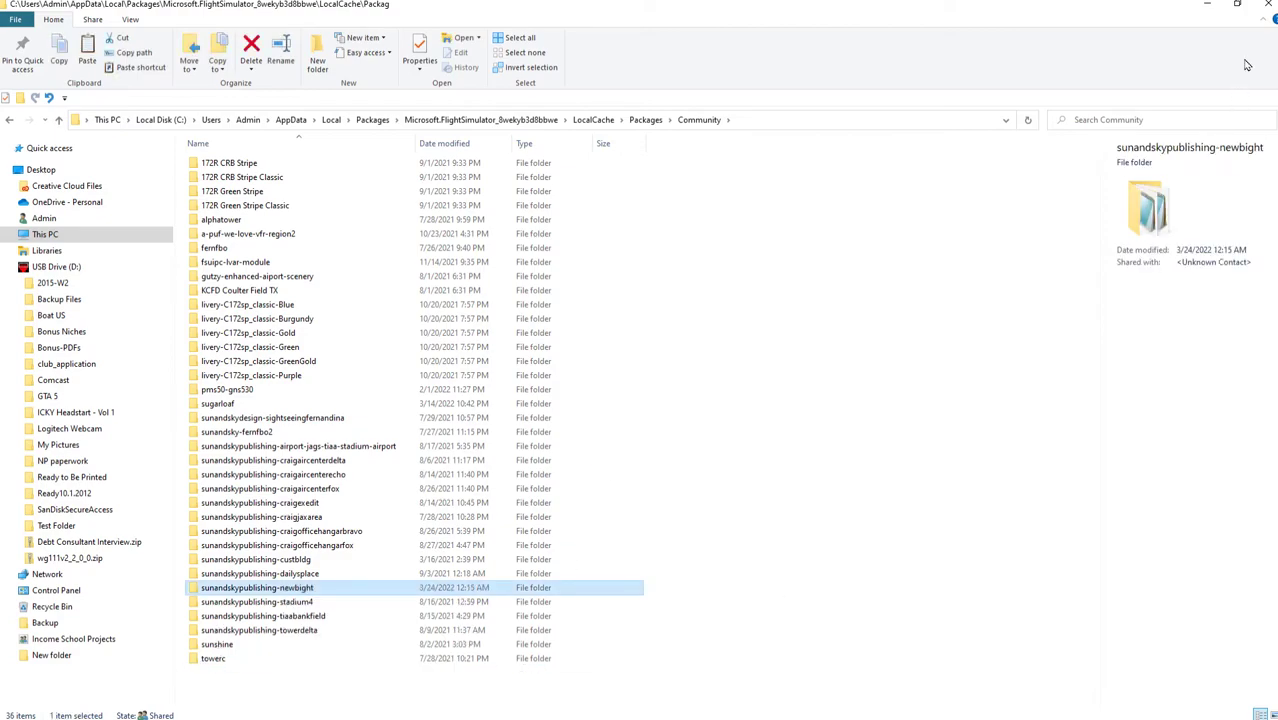
pyautogui.click(1265, 8)
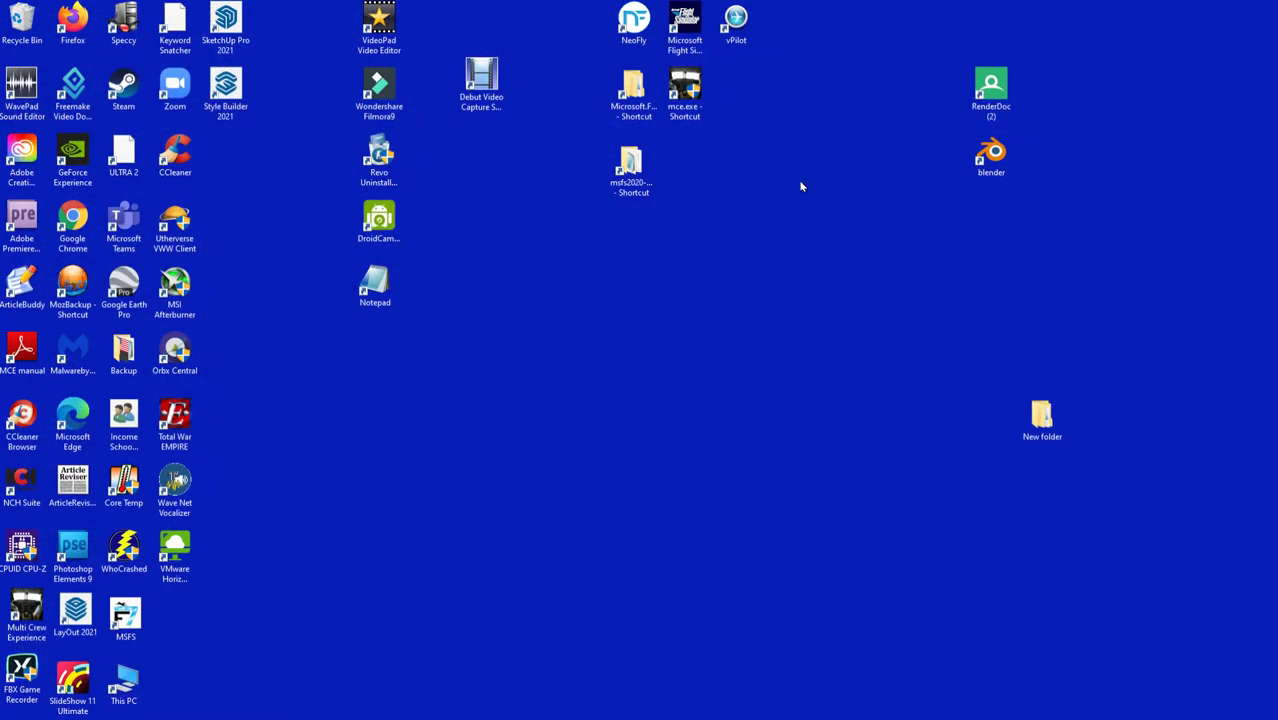